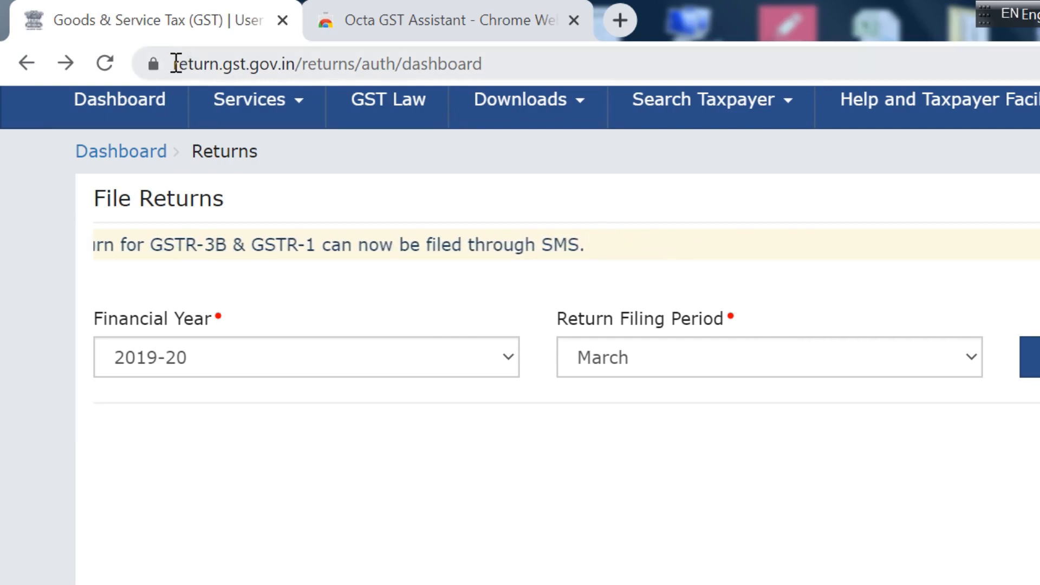
# Choose the financial year for the return on the GST portal's File Returns page.
pyautogui.moveTo(176, 63); pyautogui.dragTo(495, 63)
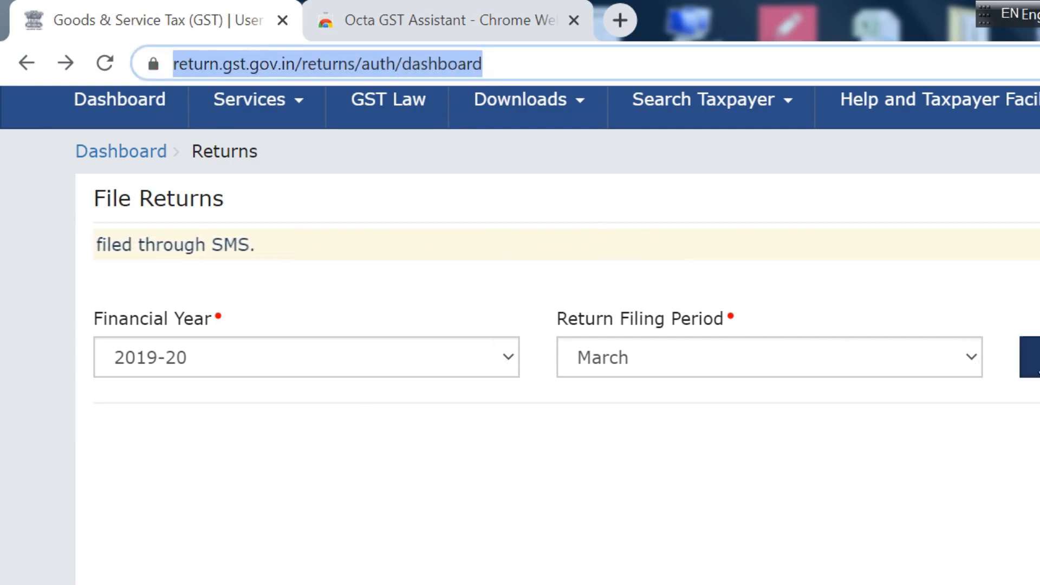
pyautogui.click(476, 372)
pyautogui.click(225, 410)
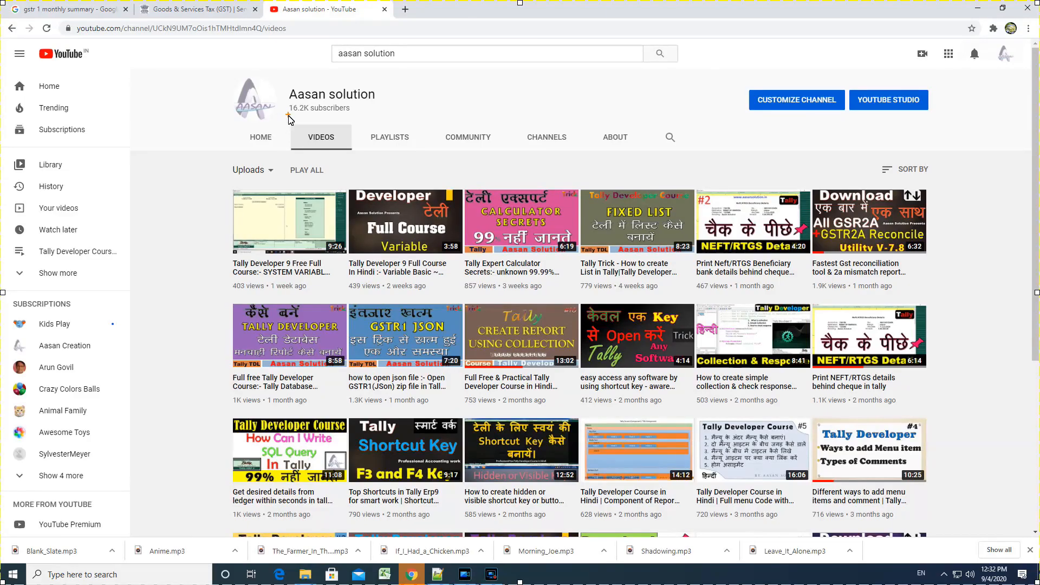
pyautogui.moveTo(289, 121)
pyautogui.mouseDown()
pyautogui.moveTo(328, 151)
pyautogui.moveTo(361, 156)
pyautogui.mouseUp()
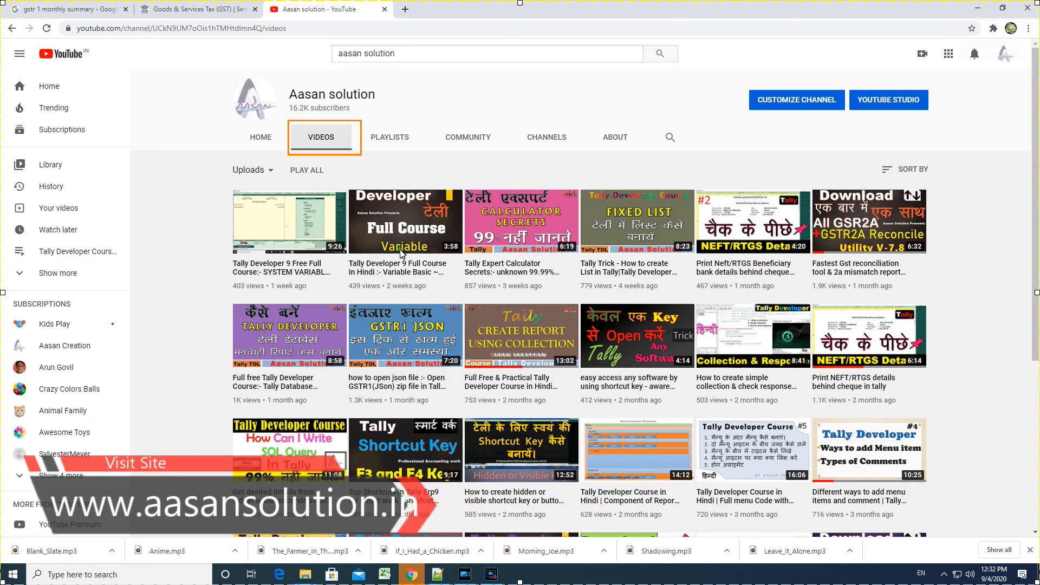
pyautogui.moveTo(347, 296)
pyautogui.mouseDown()
pyautogui.moveTo(474, 387)
pyautogui.moveTo(463, 400)
pyautogui.mouseUp()
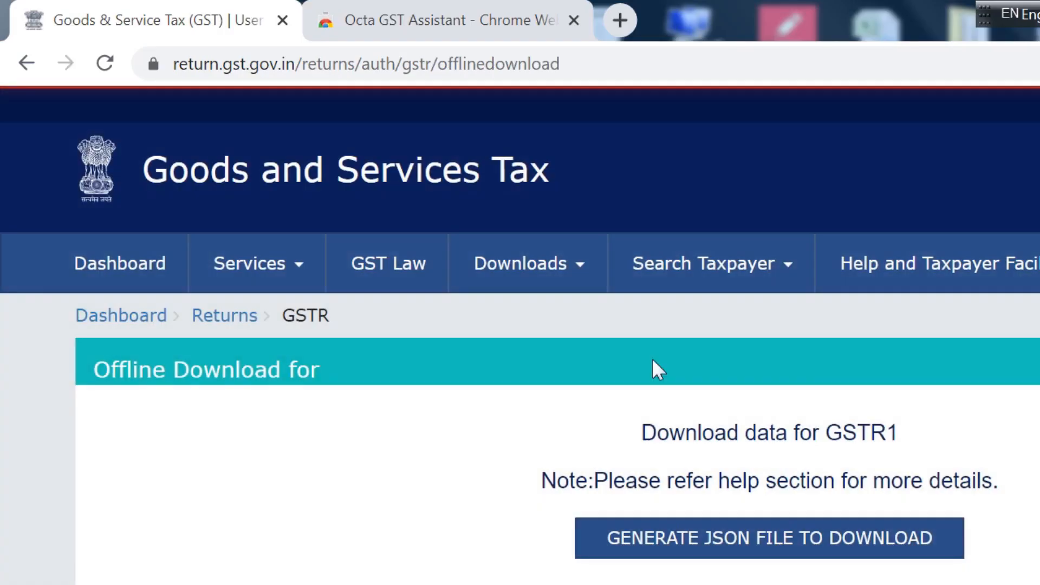
# Generate the GSTR1 JSON file for offline use and download File 1.
pyautogui.click(806, 547)
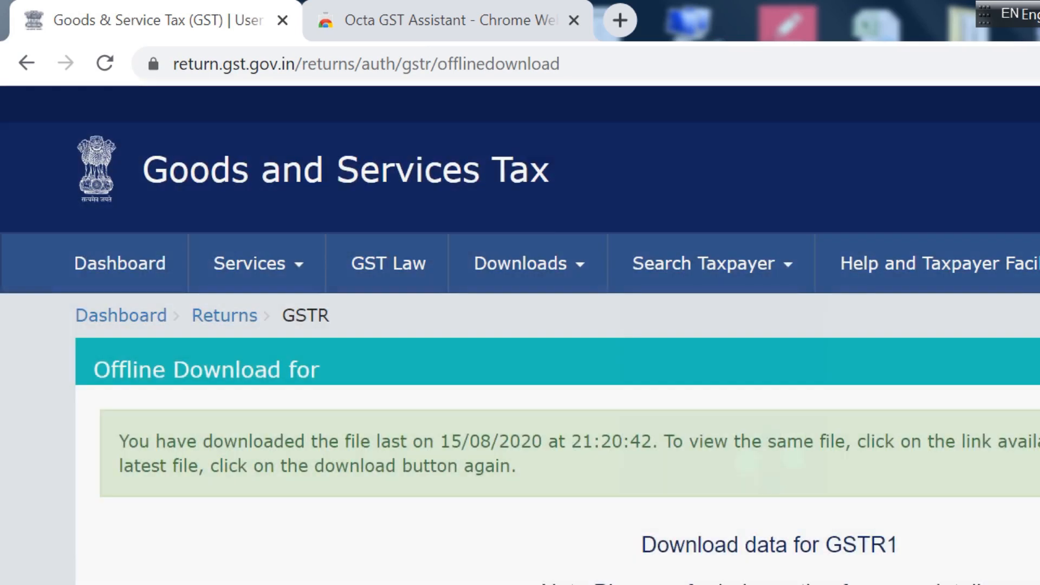
pyautogui.scroll(-2, 942, 577)
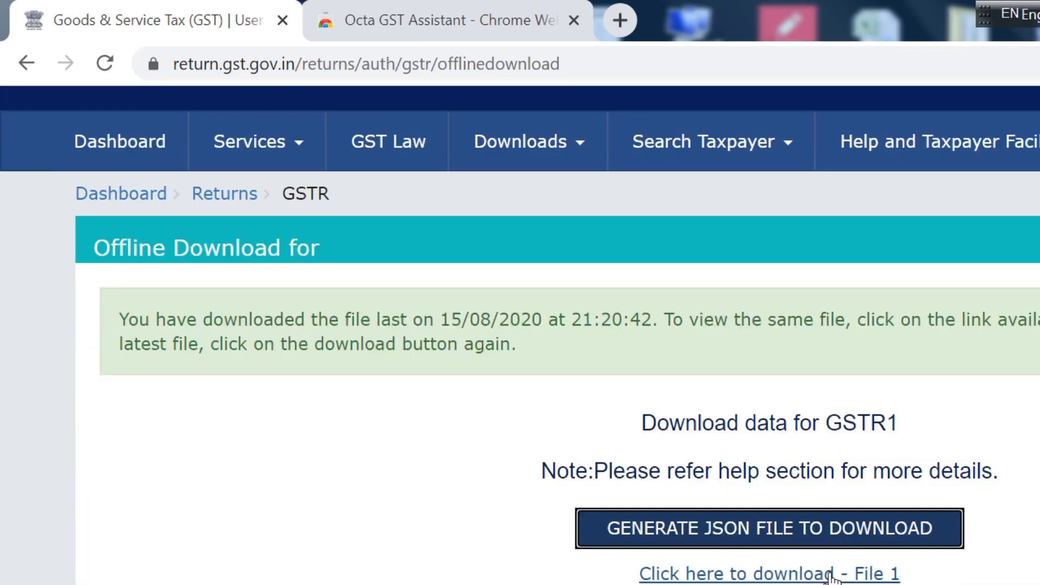
pyautogui.click(774, 575)
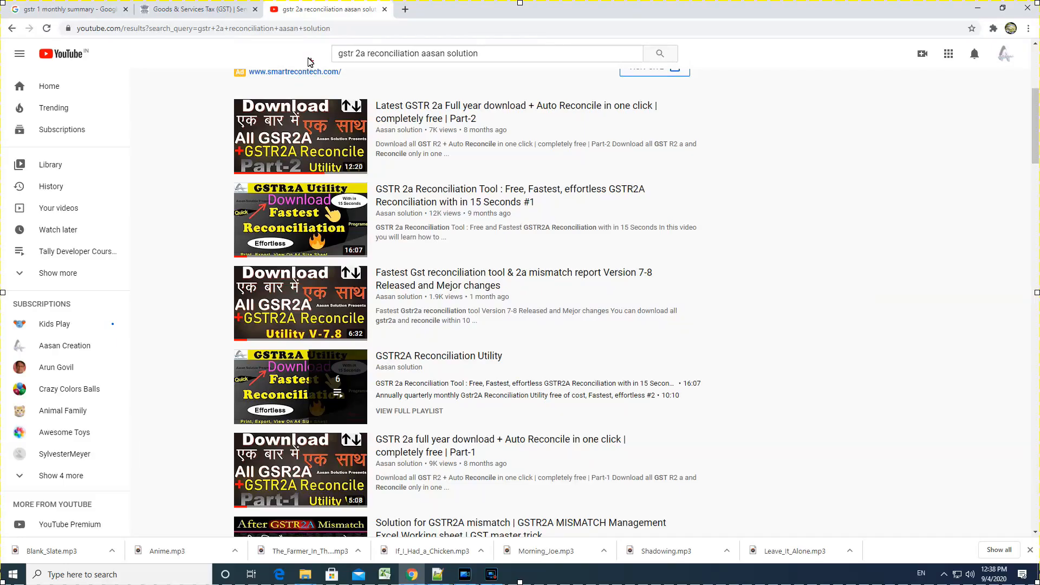
pyautogui.moveTo(320, 41); pyautogui.dragTo(703, 69)
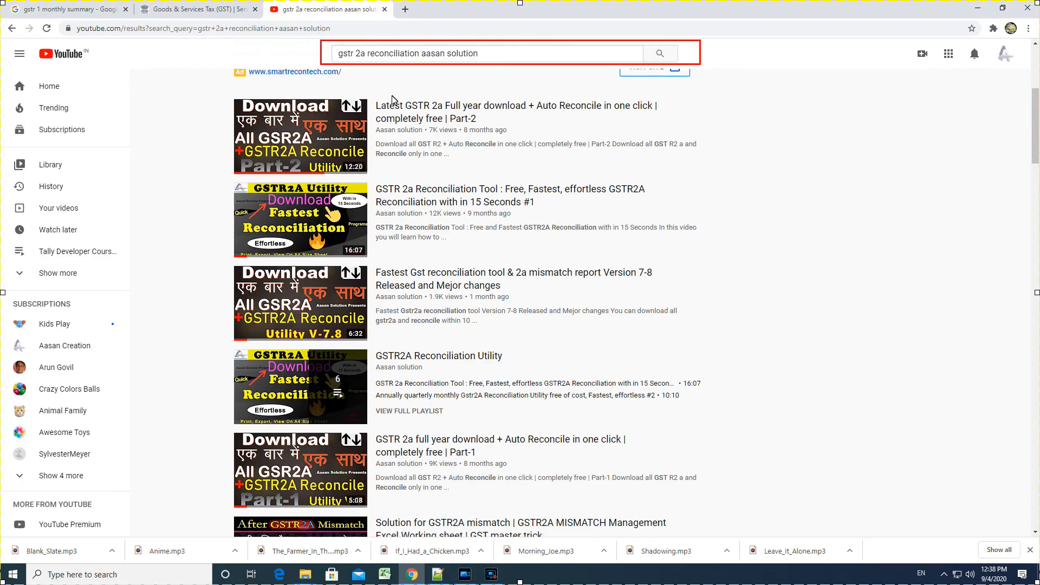
pyautogui.moveTo(222, 87)
pyautogui.mouseDown()
pyautogui.moveTo(279, 126)
pyautogui.moveTo(382, 411)
pyautogui.moveTo(390, 539)
pyautogui.moveTo(723, 507)
pyautogui.moveTo(758, 519)
pyautogui.mouseUp()
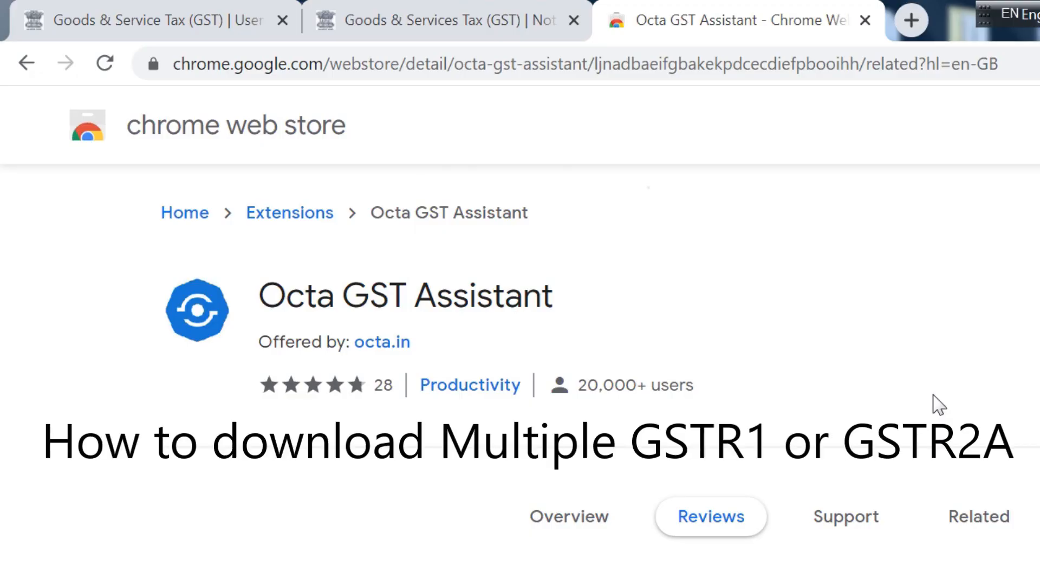
pyautogui.click(862, 518)
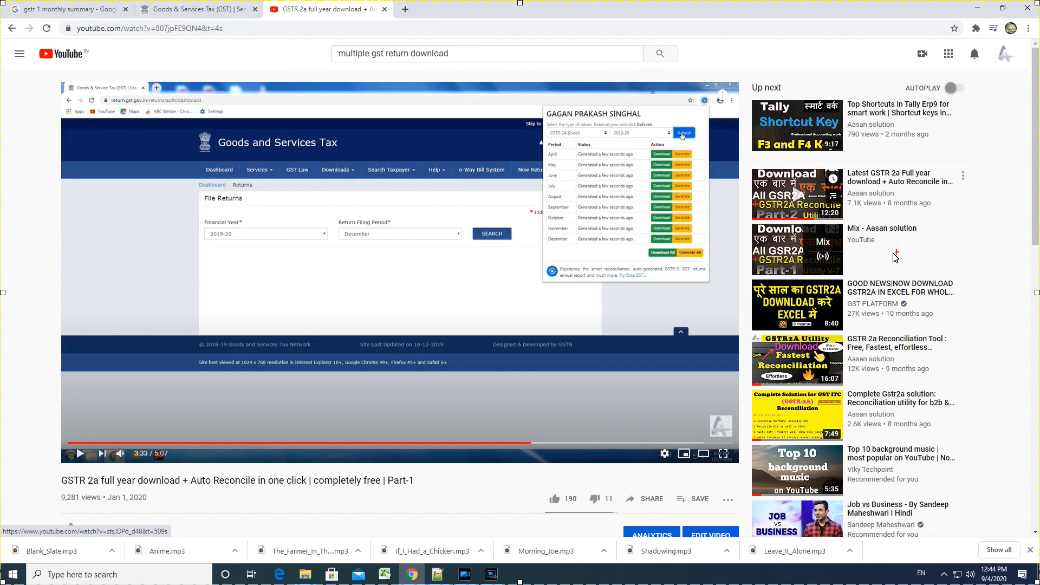
pyautogui.moveTo(945, 275); pyautogui.dragTo(1012, 293)
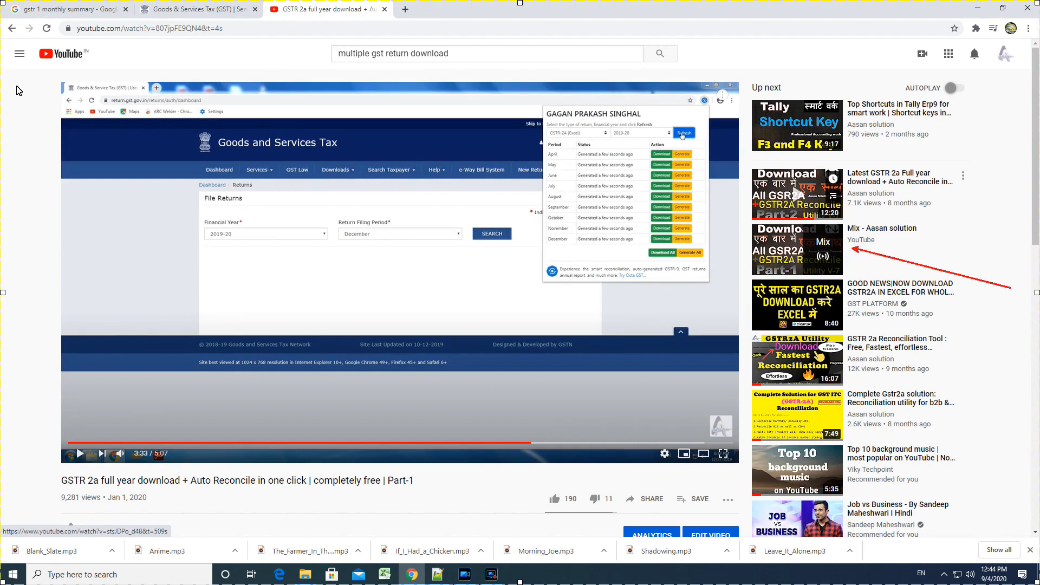
pyautogui.moveTo(57, 84)
pyautogui.mouseDown()
pyautogui.moveTo(785, 444)
pyautogui.moveTo(755, 465)
pyautogui.mouseUp()
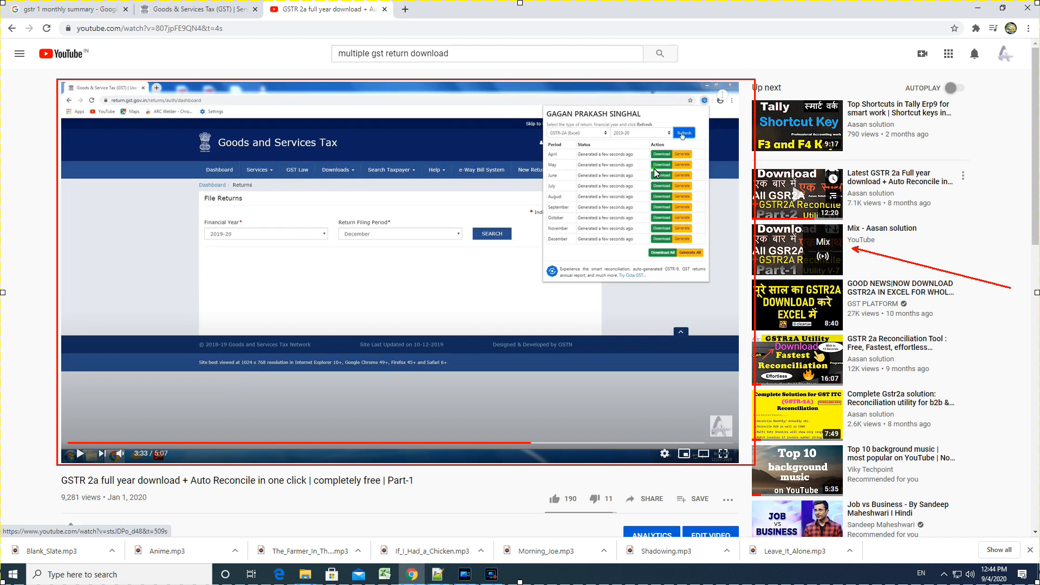
pyautogui.moveTo(541, 99)
pyautogui.mouseDown()
pyautogui.moveTo(580, 149)
pyautogui.moveTo(728, 282)
pyautogui.moveTo(719, 305)
pyautogui.mouseUp()
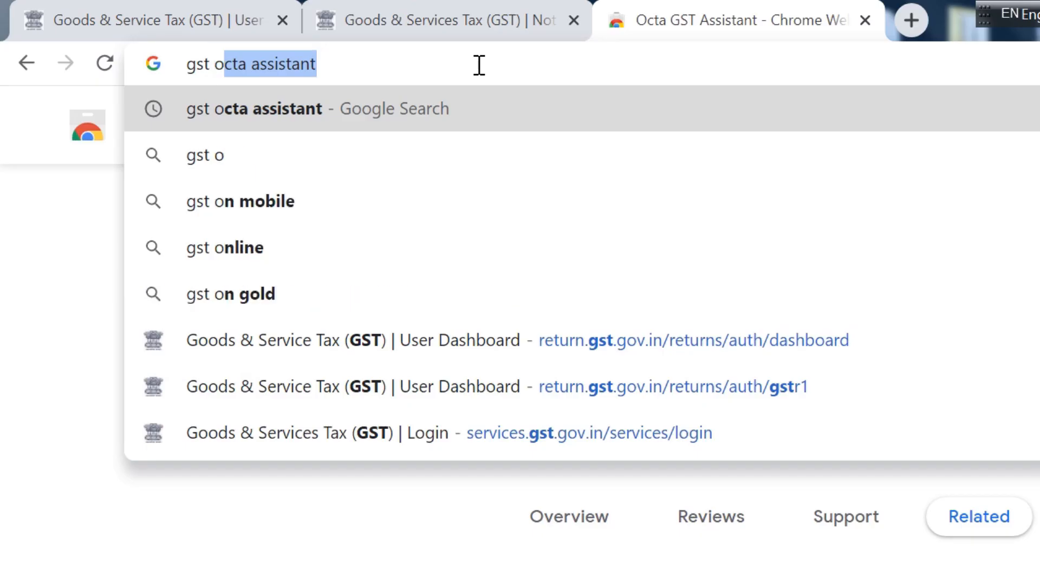
# Search Google for "gst octa assistant" and for "how to check difference between books and gstr1".
pyautogui.press('Return')
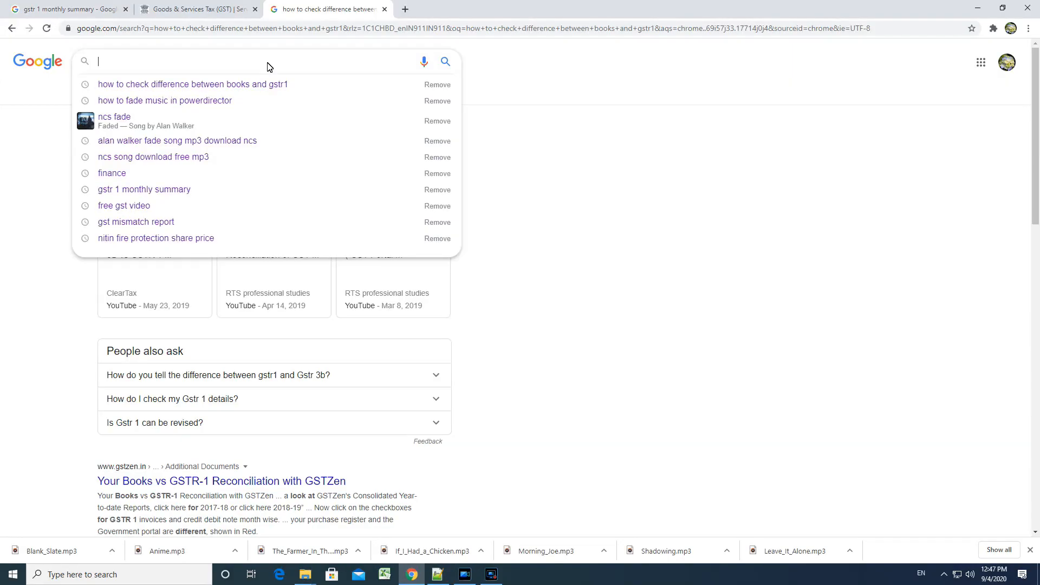
pyautogui.write('how')
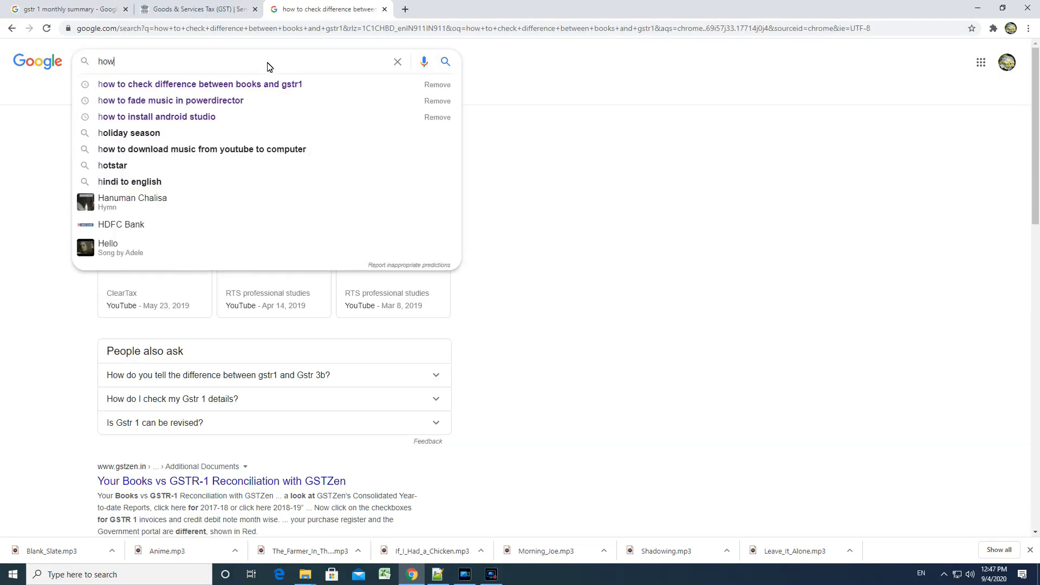
pyautogui.write(' to check diff')
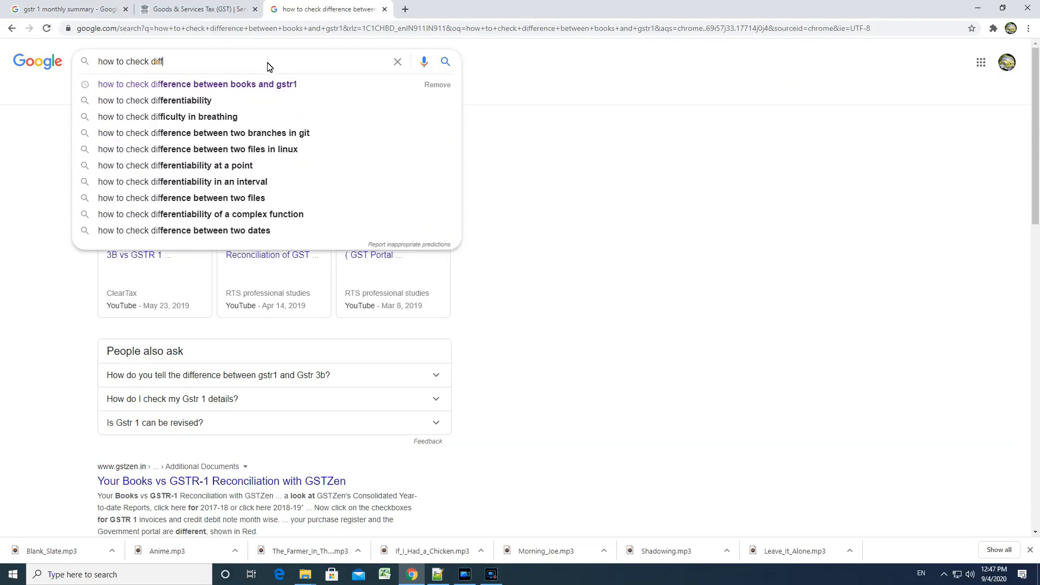
pyautogui.press('Down')
pyautogui.press('Return')
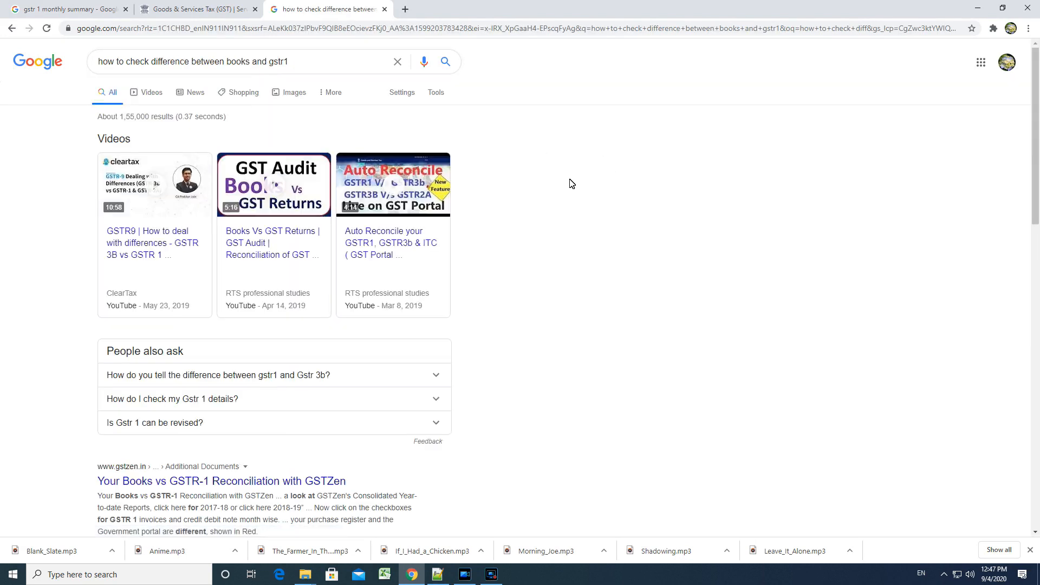
pyautogui.click(542, 213)
pyautogui.write('No rig')
pyautogui.press('BackSpace')
pyautogui.write('ight answer')
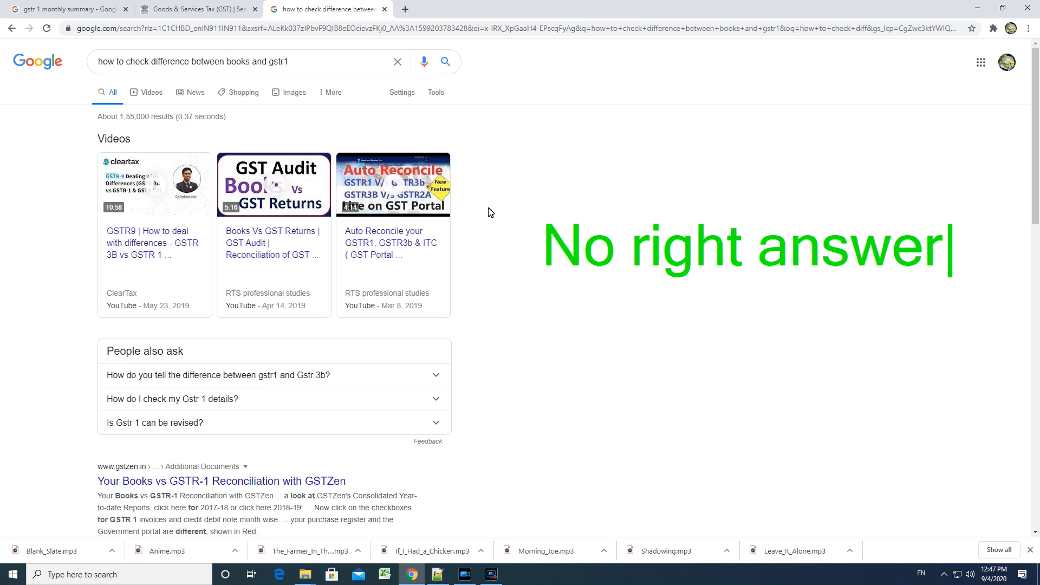
pyautogui.write('t')
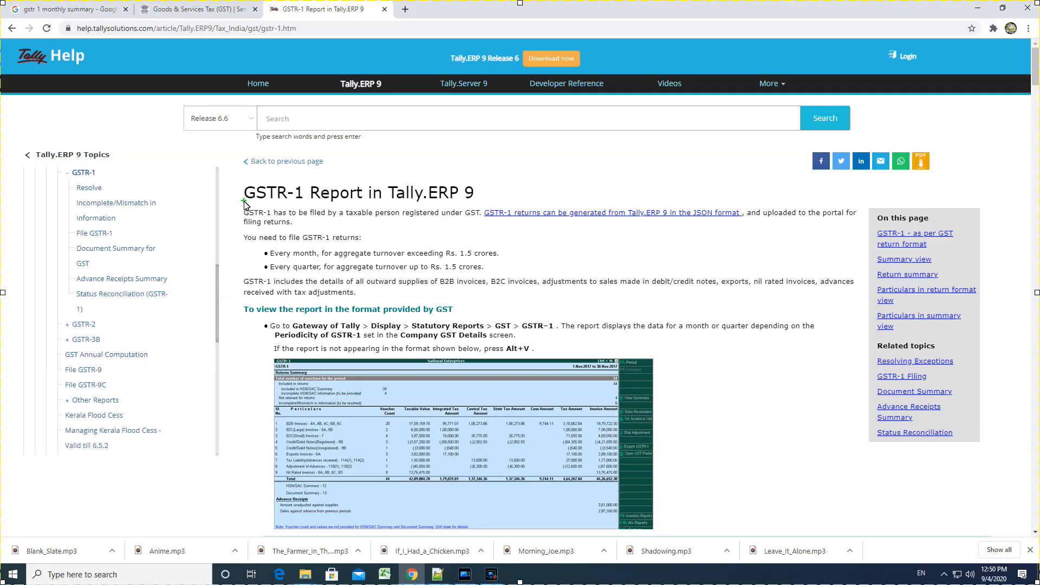
pyautogui.moveTo(244, 201)
pyautogui.mouseDown()
pyautogui.moveTo(520, 202)
pyautogui.moveTo(493, 206)
pyautogui.mouseUp()
pyautogui.moveTo(295, 331); pyautogui.dragTo(553, 331)
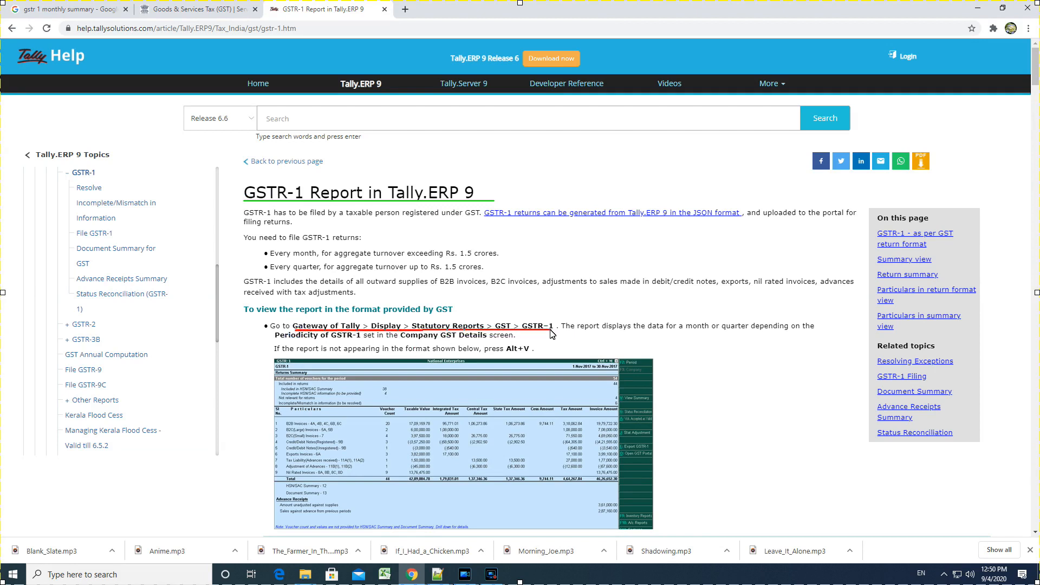
pyautogui.moveTo(266, 352)
pyautogui.mouseDown()
pyautogui.moveTo(504, 433)
pyautogui.moveTo(650, 523)
pyautogui.moveTo(670, 552)
pyautogui.moveTo(668, 538)
pyautogui.mouseUp()
pyautogui.press('t')
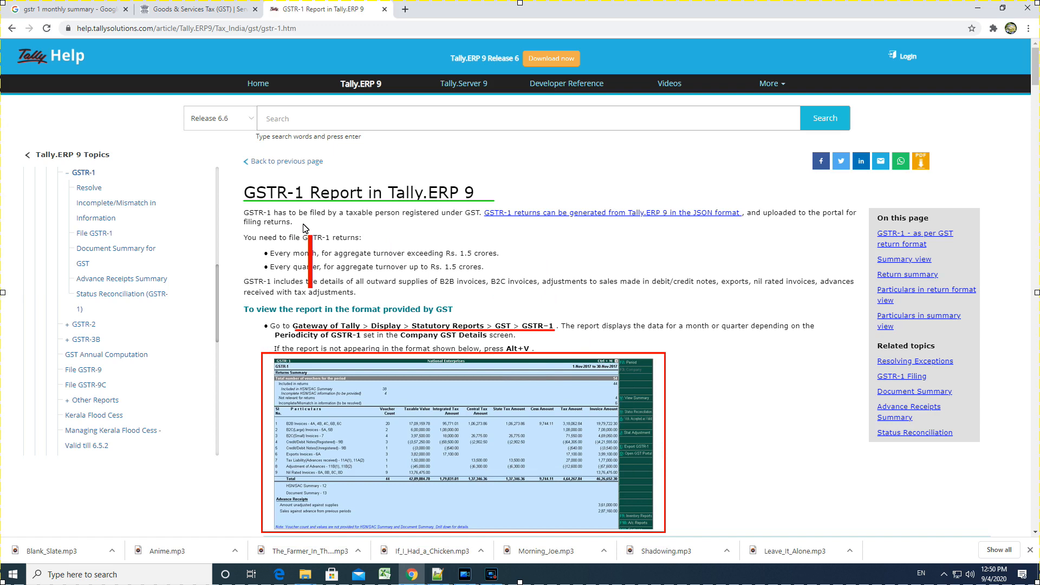
pyautogui.write('but cu')
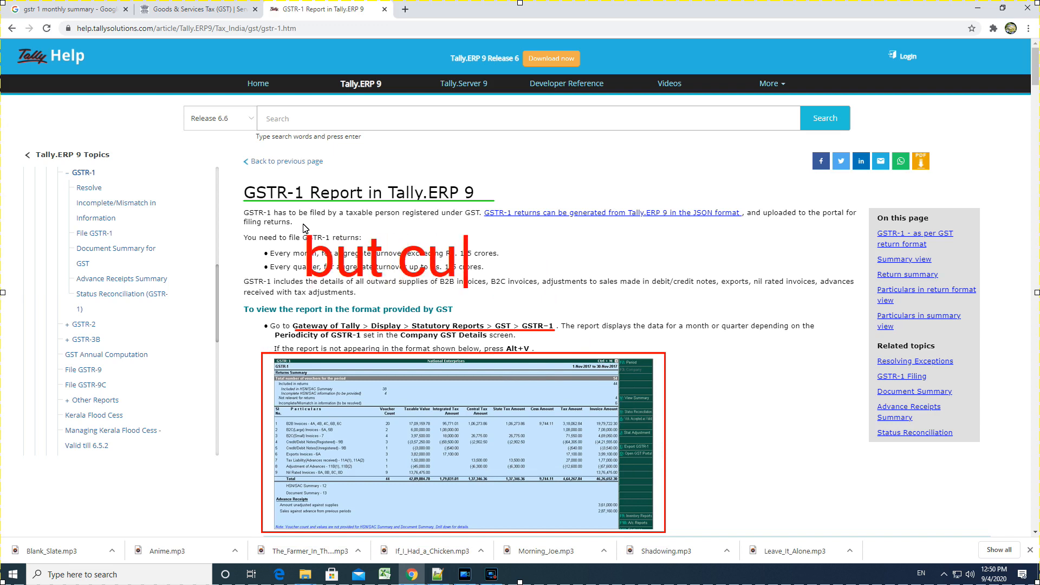
pyautogui.press('BackSpace')
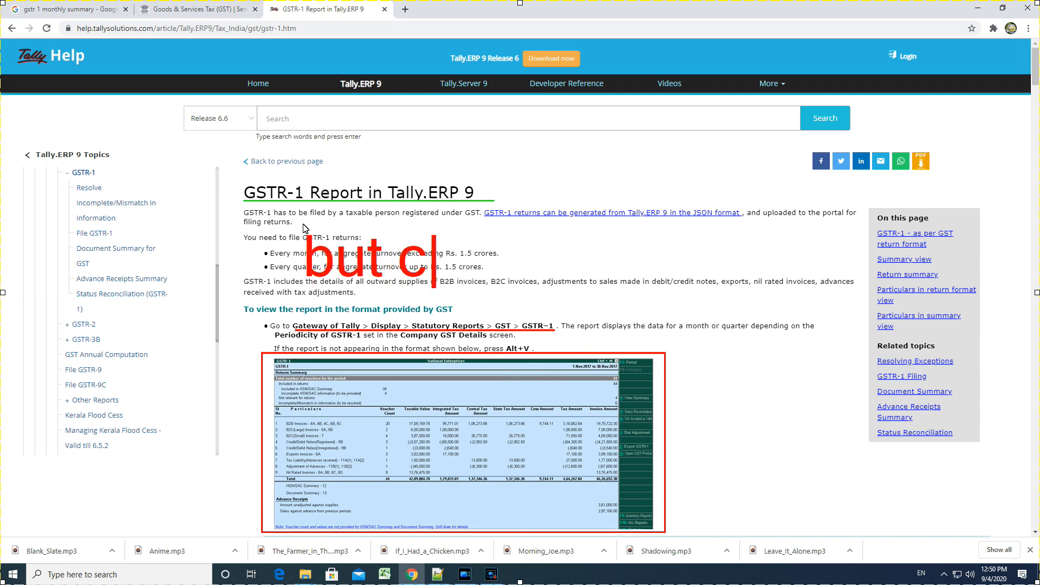
pyautogui.write('urrentl')
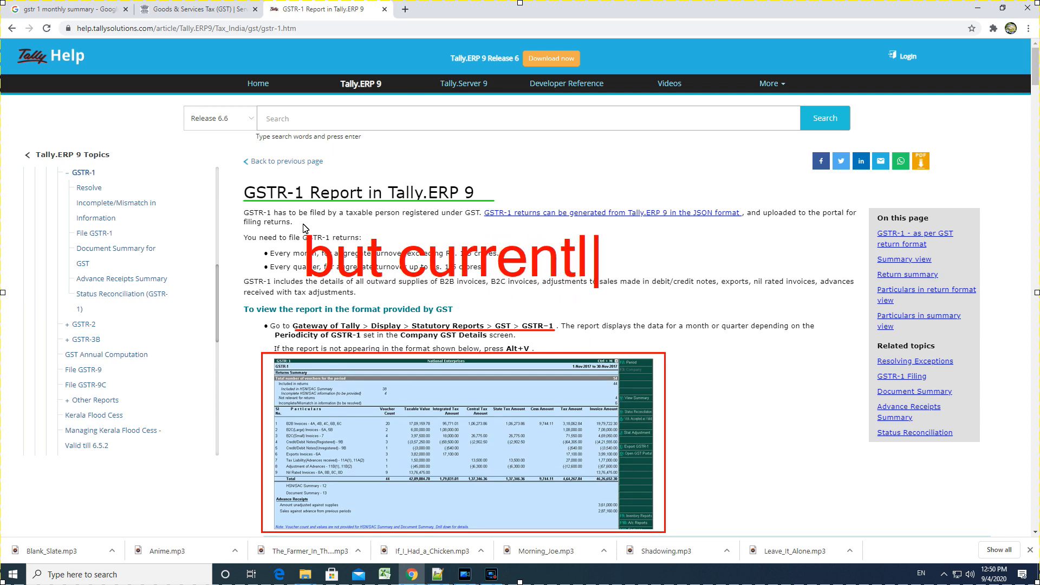
pyautogui.write('y not match')
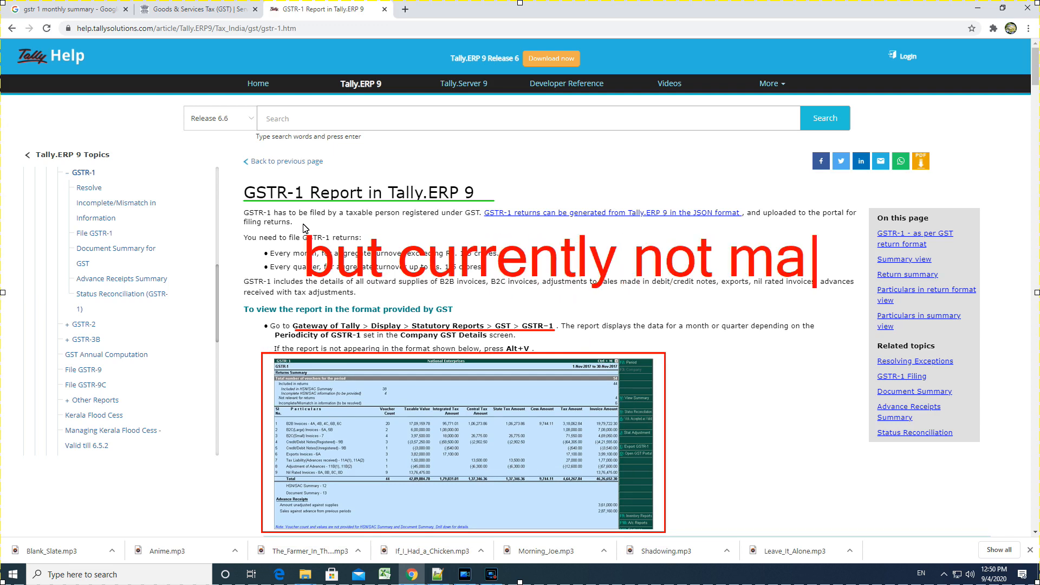
pyautogui.write('ed')
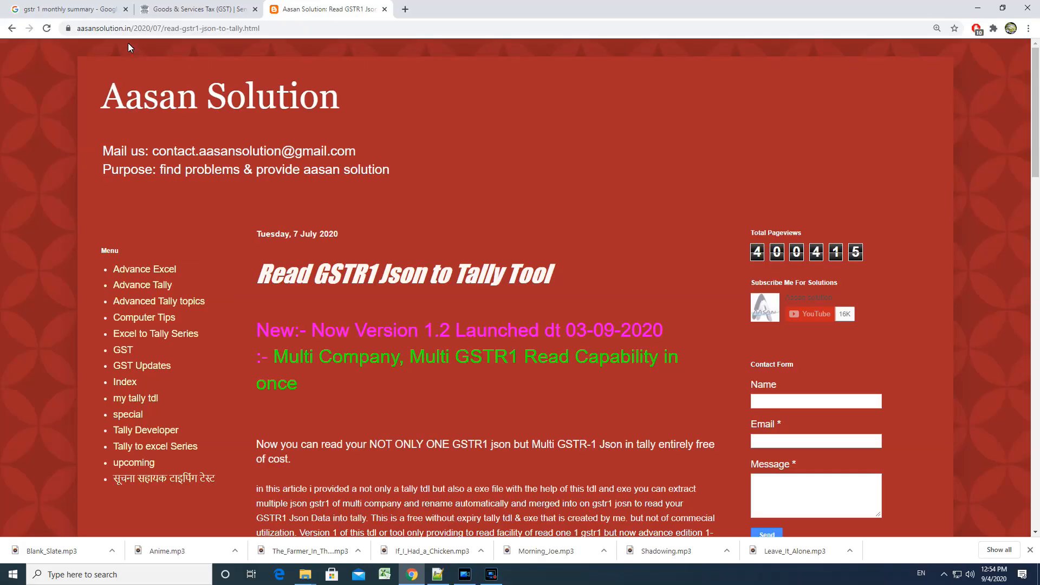
# Read the "Read GSTR1 Json to Tally Tool" article, focusing on the version 1.2 notice and the multi-company, multi-GSTR1 reading feature.
pyautogui.scroll(-2, 307, 178)
pyautogui.moveTo(259, 167); pyautogui.dragTo(542, 167)
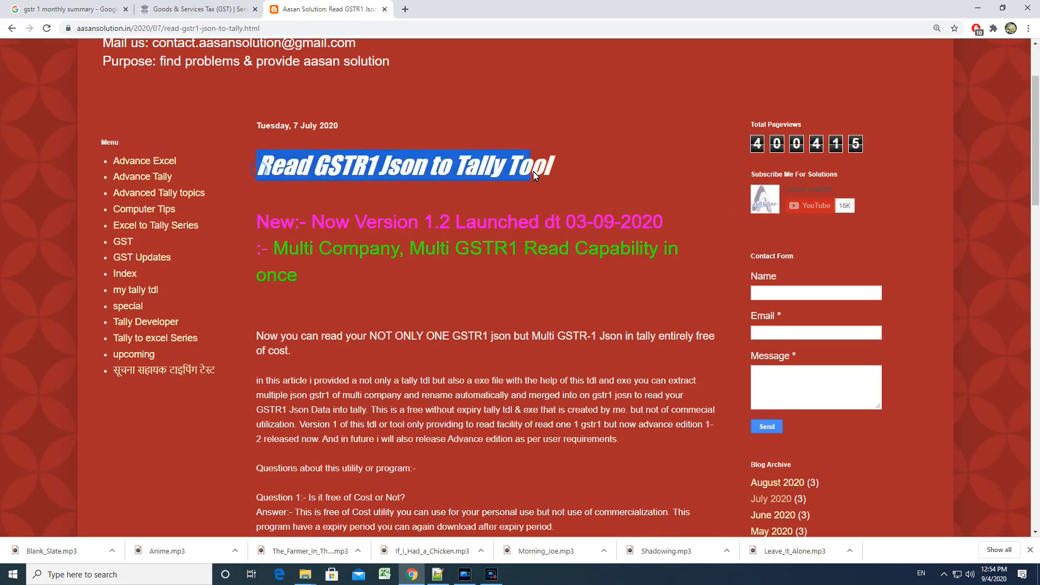
pyautogui.scroll(-8, 584, 161)
pyautogui.scroll(5, 543, 153)
pyautogui.scroll(2, 328, 165)
pyautogui.moveTo(312, 167); pyautogui.dragTo(663, 167)
pyautogui.scroll(-4, 349, 199)
pyautogui.scroll(3, 347, 195)
pyautogui.moveTo(274, 142); pyautogui.dragTo(607, 140)
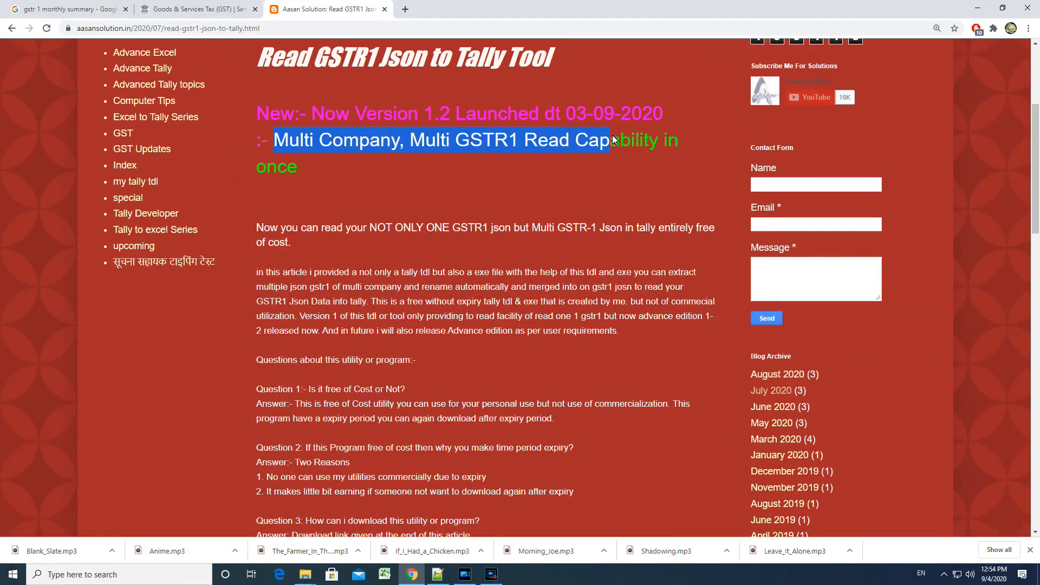
# Download the GSTR1 JSON to Tally tool from the Download Now link at the end of the article.
pyautogui.scroll(-10, 357, 267)
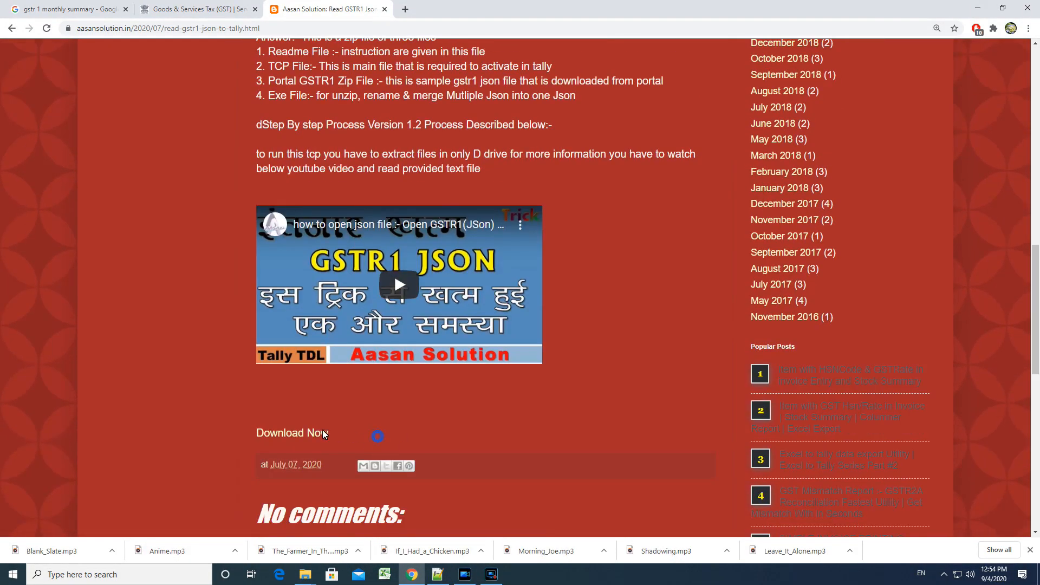
pyautogui.moveTo(337, 435); pyautogui.dragTo(255, 433)
pyautogui.click(271, 434)
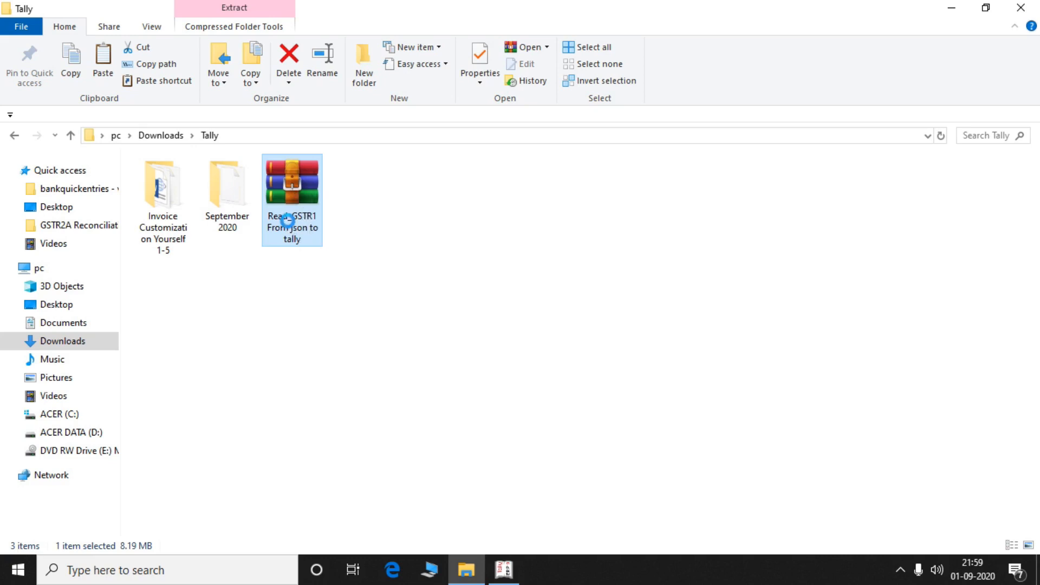
# Copy the Read_GSTR1 From json to tally archive into the read gstr1 folder on drive D: and delete all other files there.
pyautogui.rightClick(289, 226)
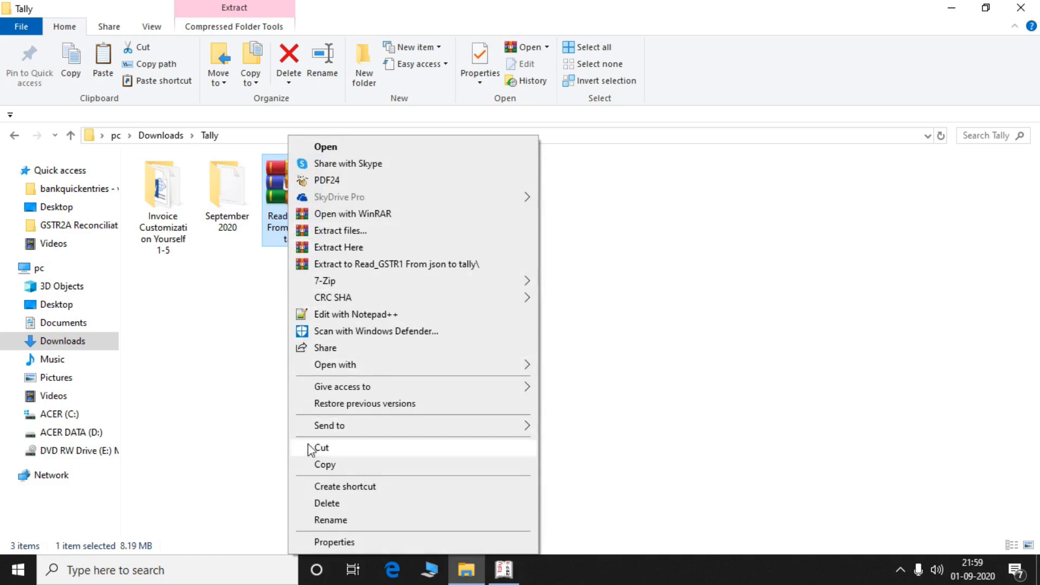
pyautogui.click(320, 466)
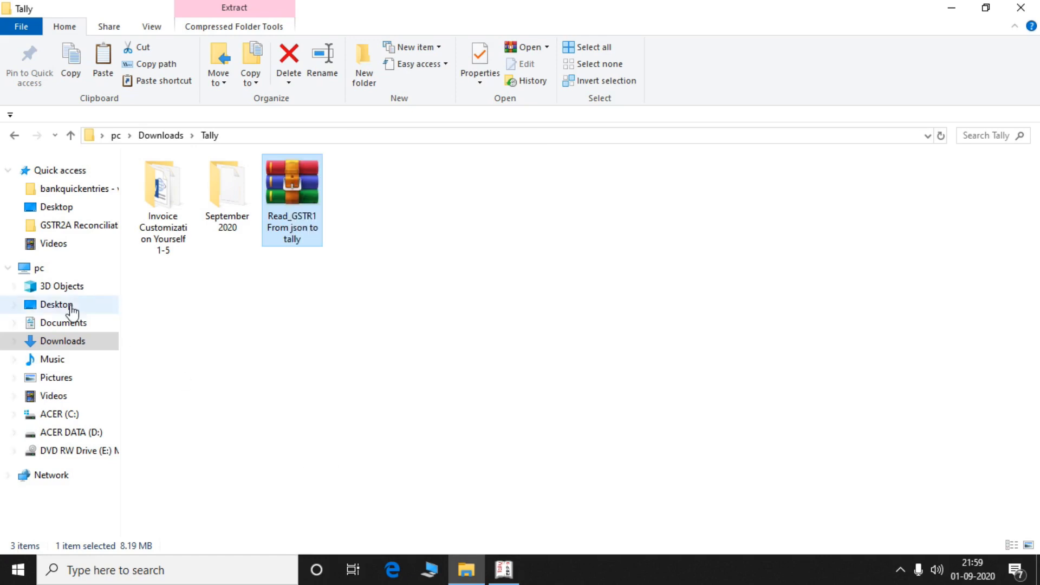
pyautogui.click(64, 433)
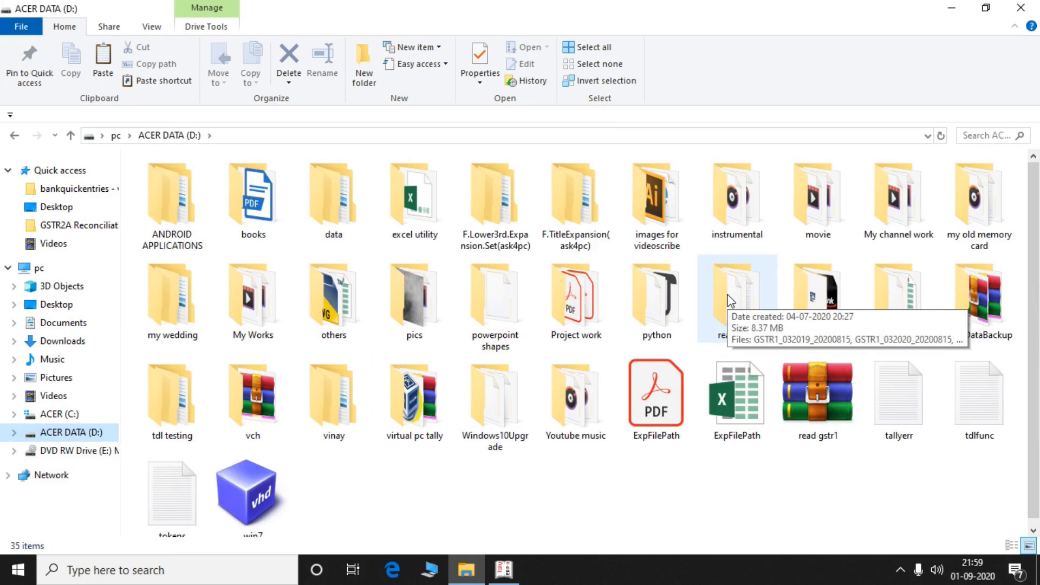
pyautogui.doubleClick(731, 301)
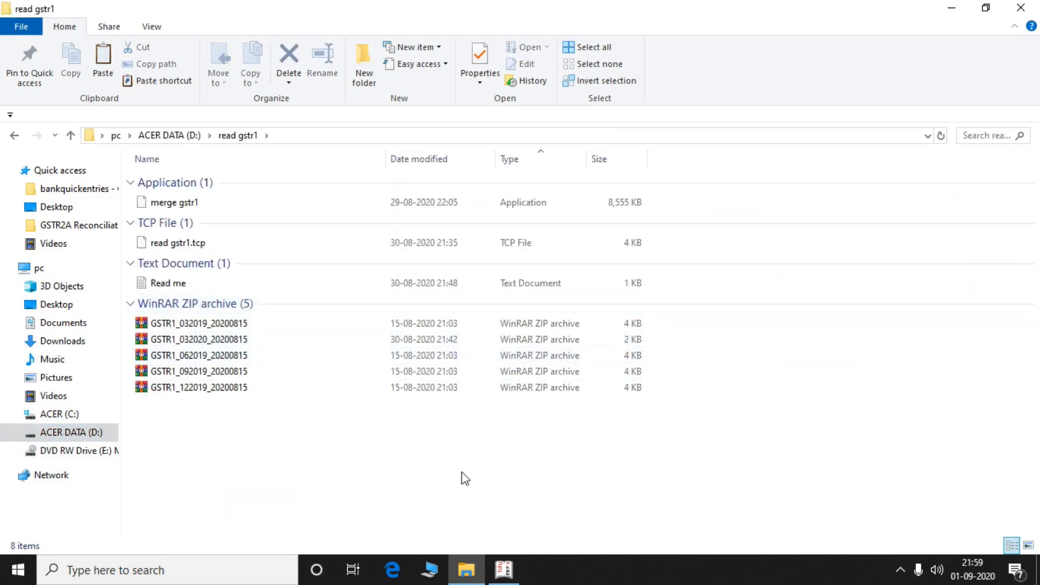
pyautogui.rightClick(729, 476)
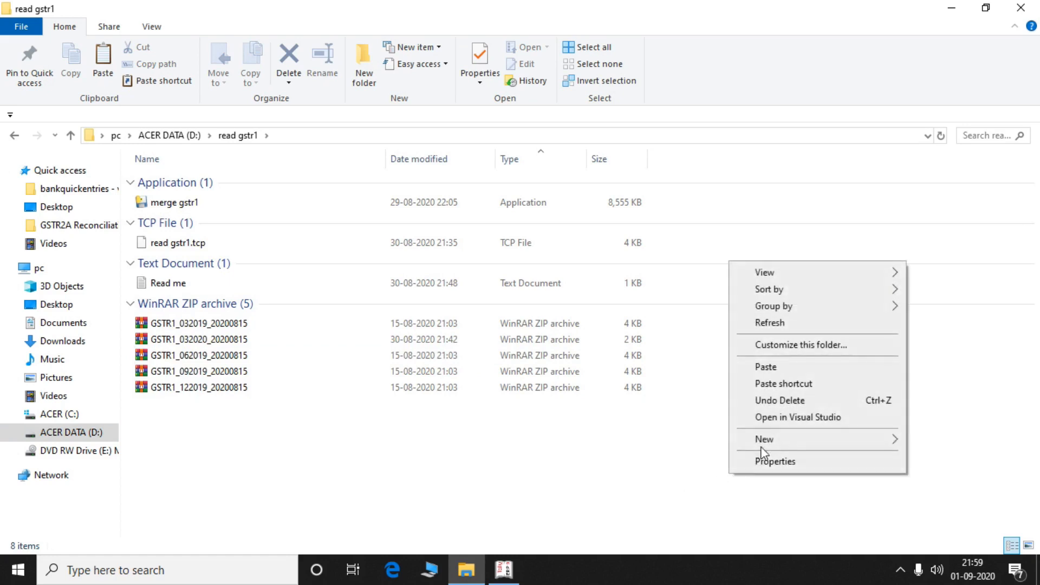
pyautogui.click(789, 369)
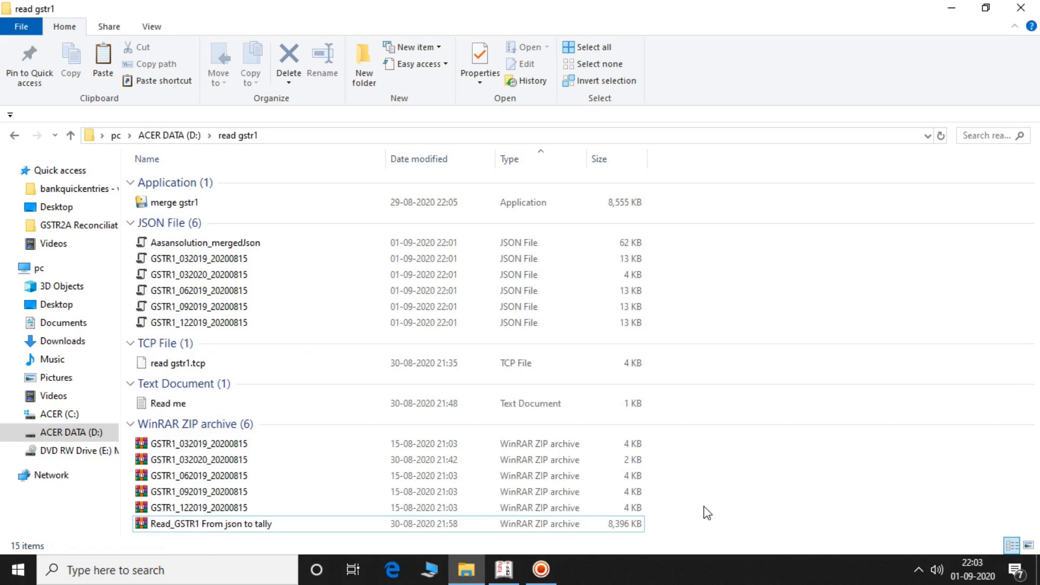
pyautogui.moveTo(704, 506); pyautogui.dragTo(237, 203)
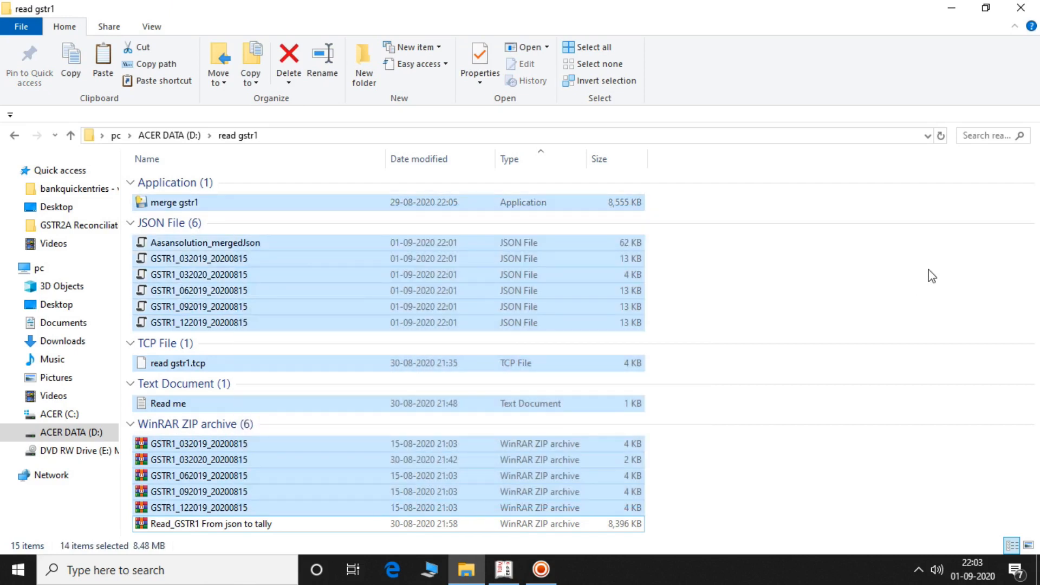
pyautogui.press('Delete')
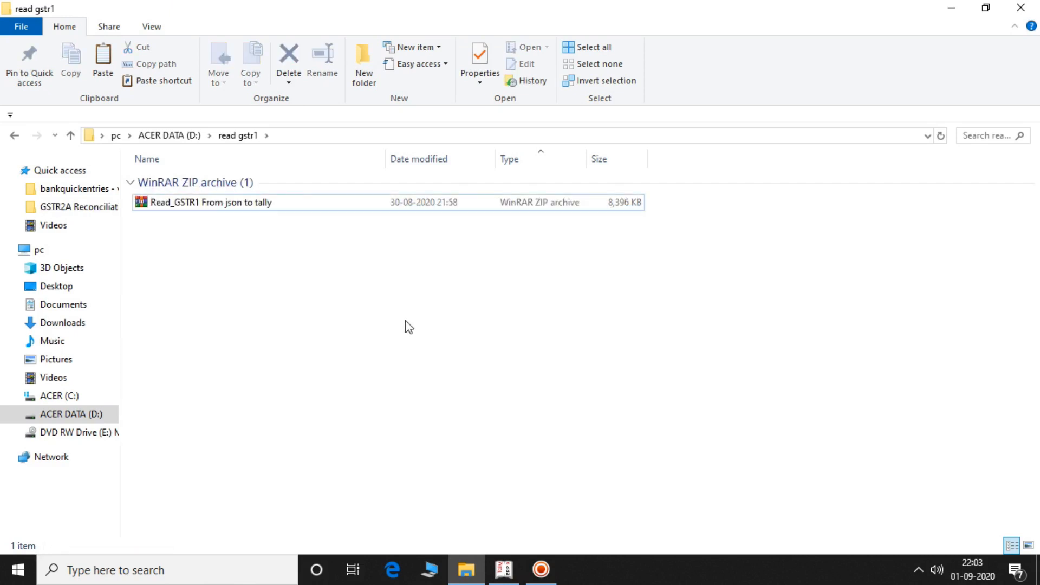
# Extract the Read_GSTR1 From json to tally archive directly into the read gstr1 folder and delete the archive itself.
pyautogui.click(210, 209)
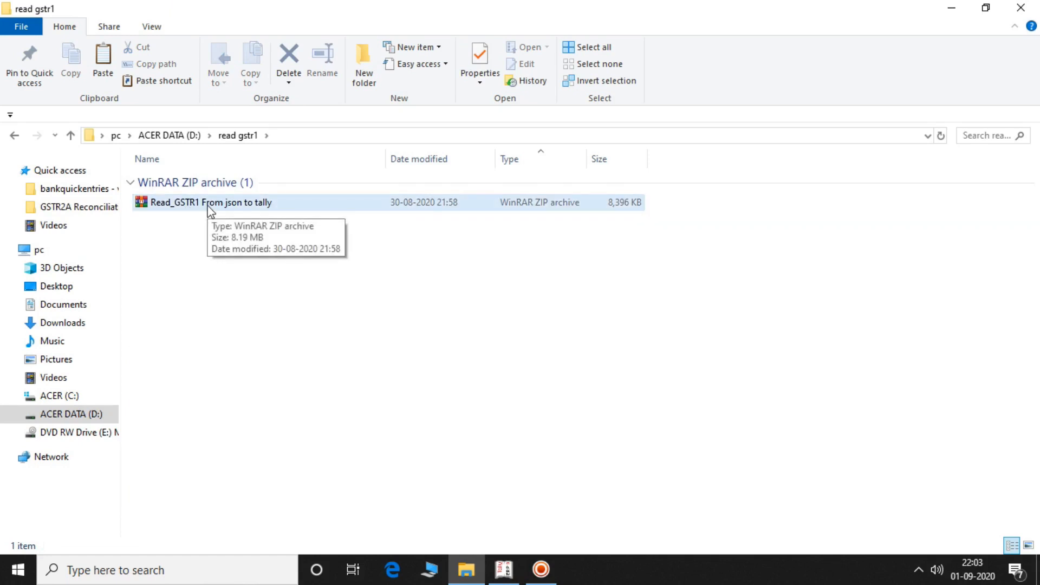
pyautogui.click(209, 210)
pyautogui.rightClick(209, 210)
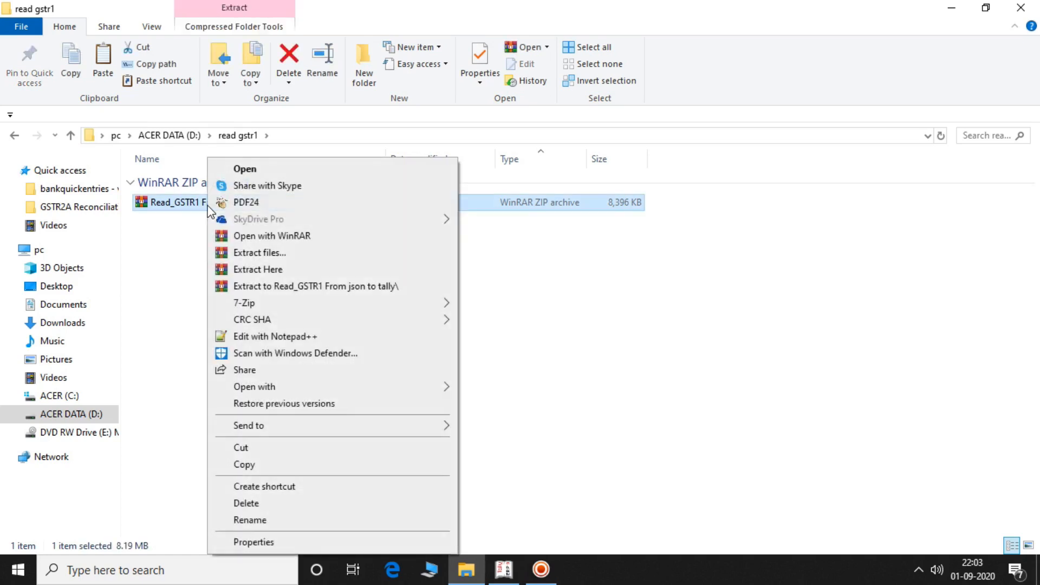
pyautogui.click(262, 271)
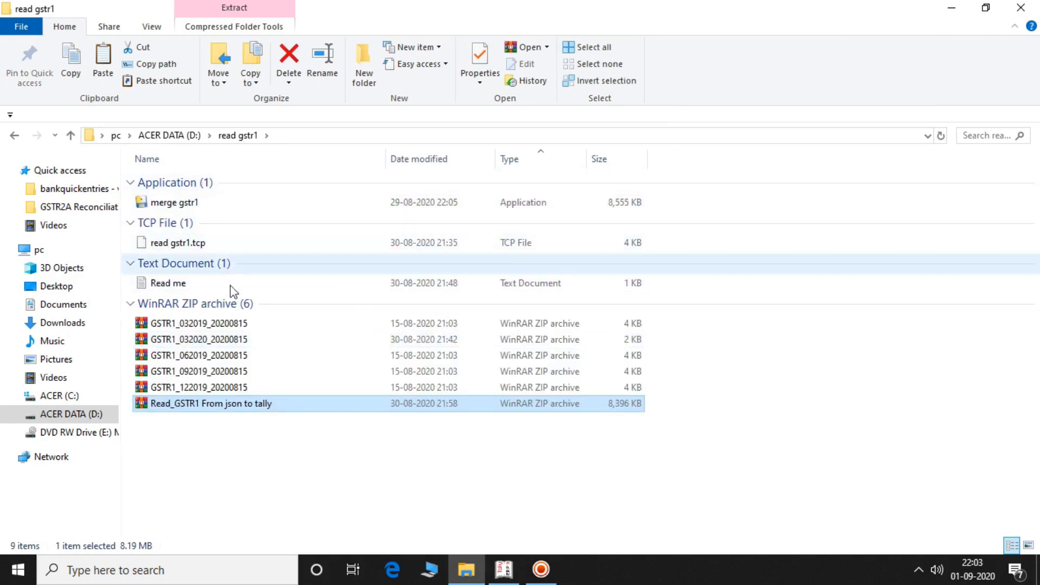
pyautogui.click(242, 424)
pyautogui.click(236, 410)
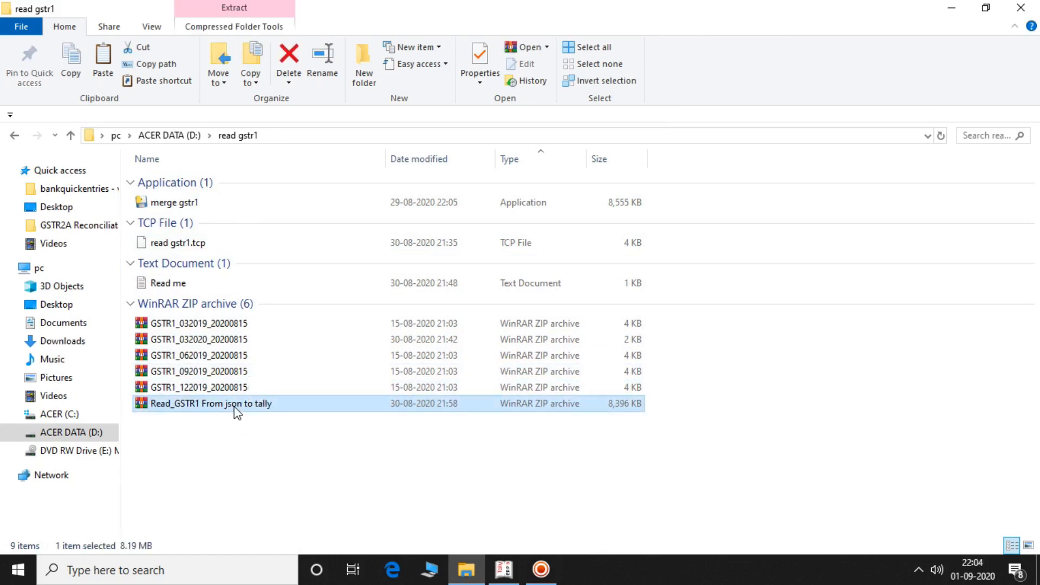
pyautogui.press('Delete')
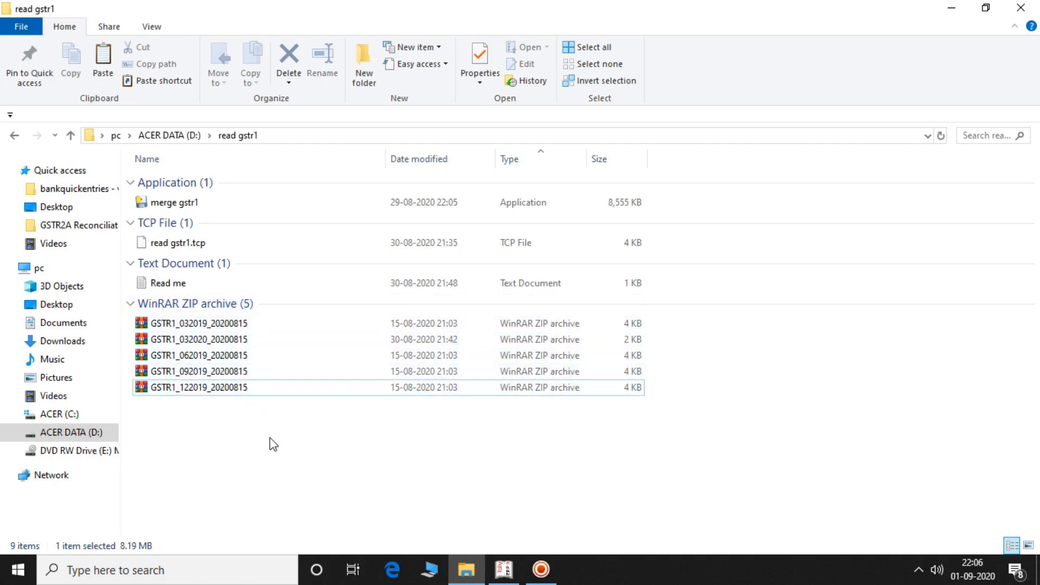
# Run the merge gstr1 application to combine the GSTR1 archives into one JSON file, and select the merged file.
pyautogui.doubleClick(180, 206)
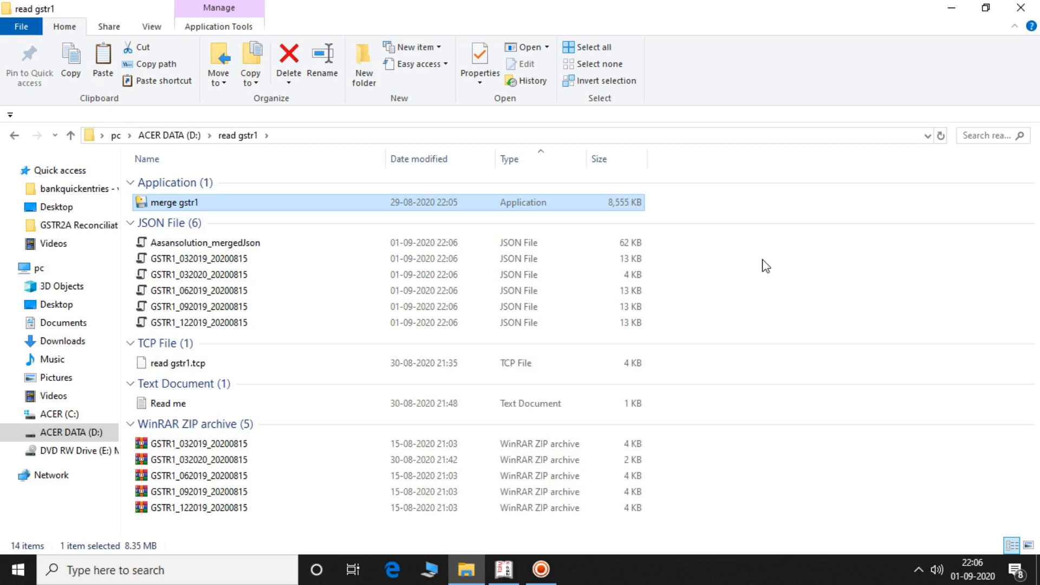
pyautogui.click(219, 245)
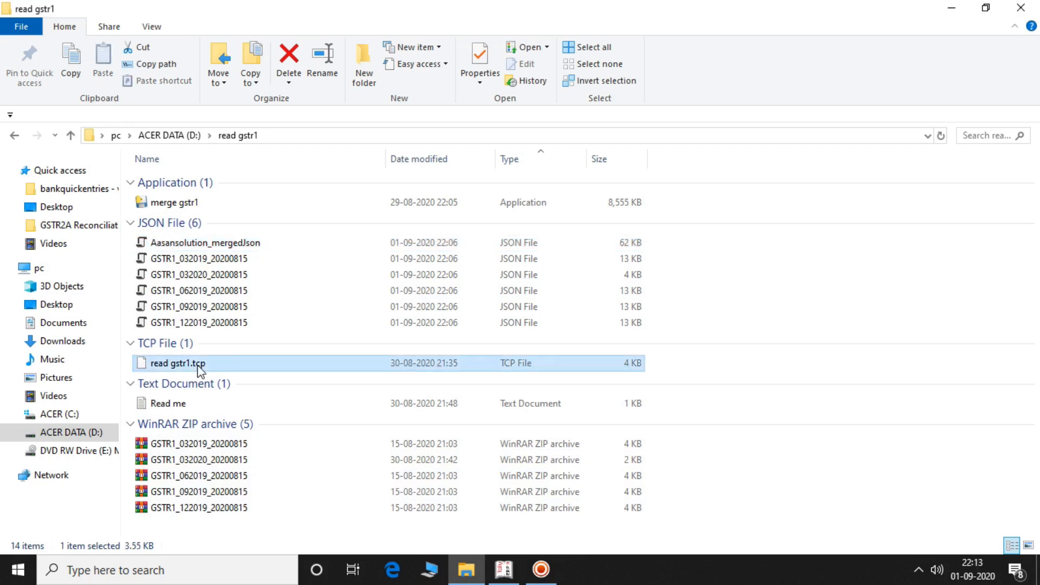
# Copy the full path of read gstr1.tcp from the Object name in its security properties.
pyautogui.click(196, 363)
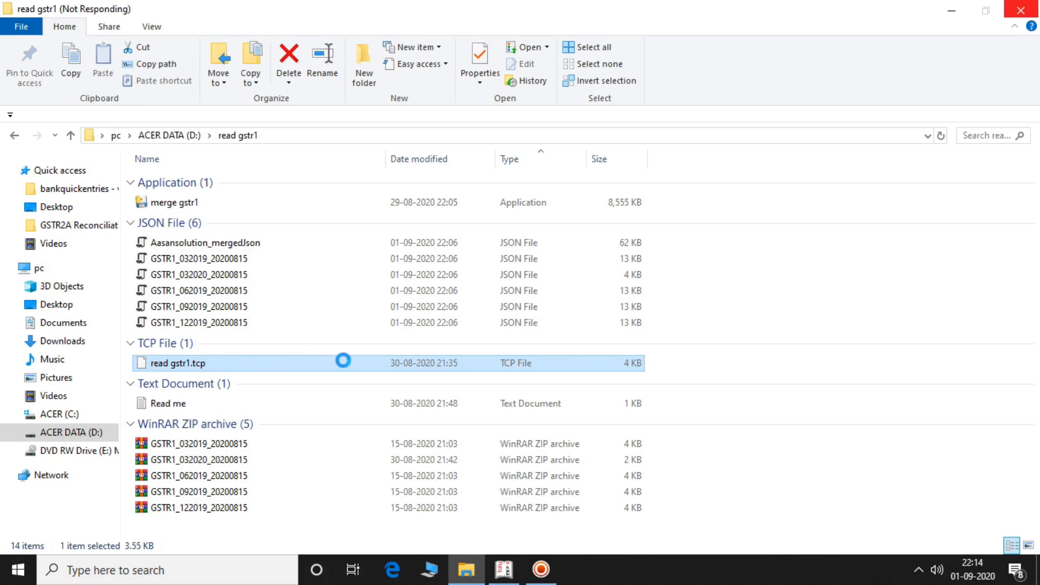
pyautogui.rightClick(366, 362)
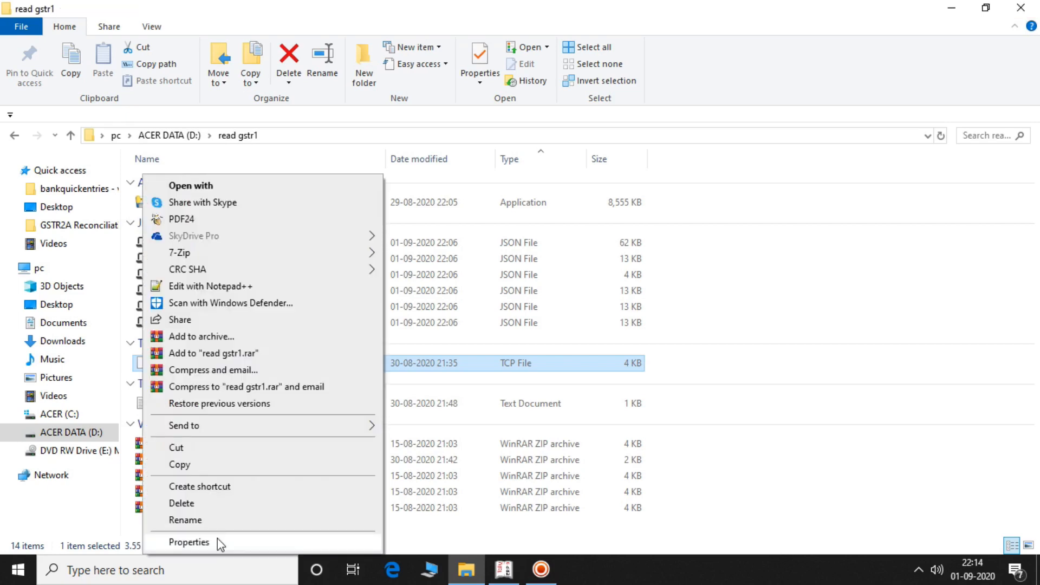
pyautogui.click(219, 542)
pyautogui.click(210, 196)
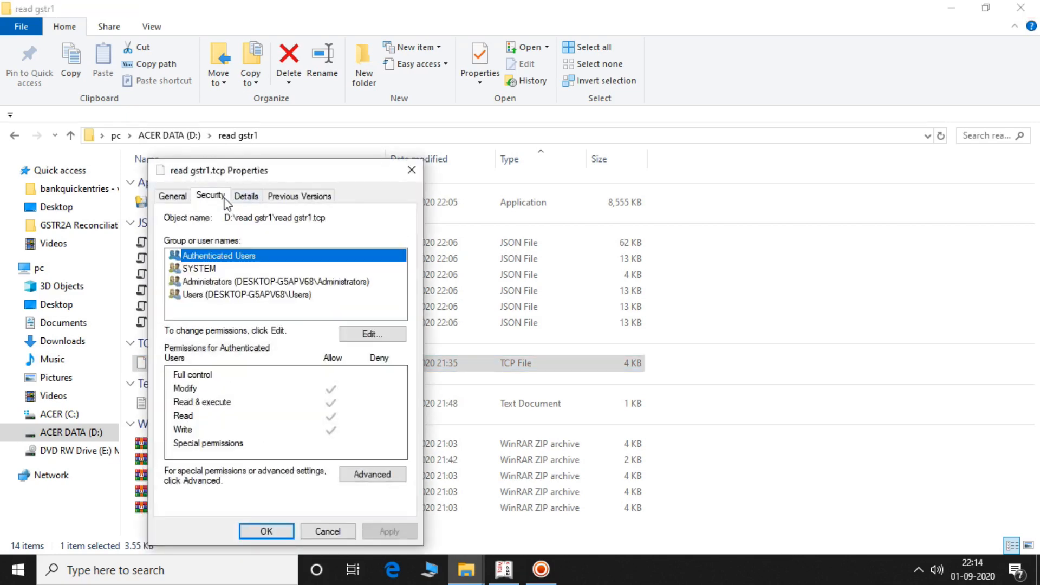
pyautogui.moveTo(227, 217); pyautogui.dragTo(327, 219)
pyautogui.rightClick(327, 223)
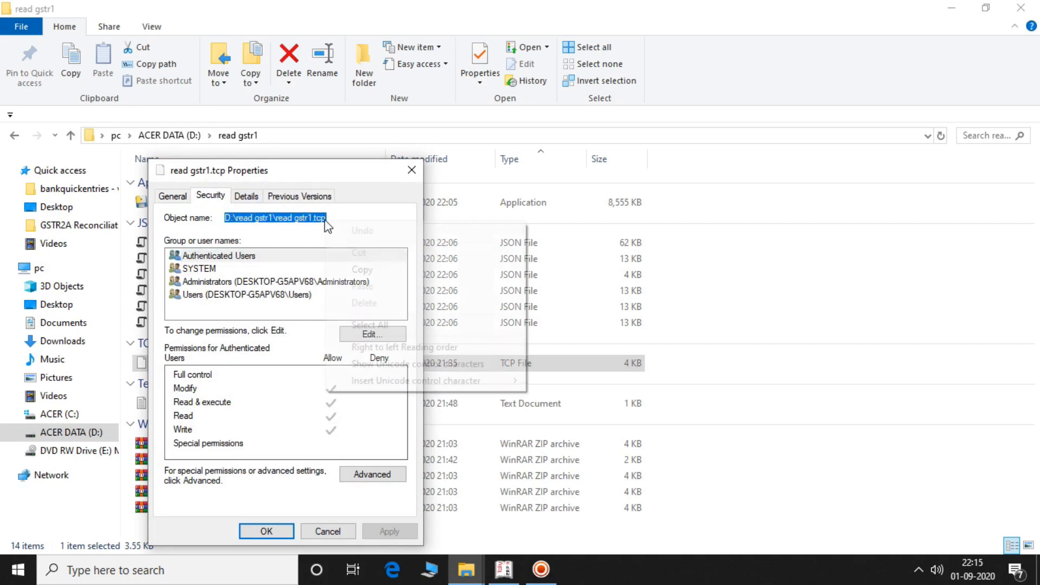
pyautogui.click(371, 269)
# Switch to Tally.ERP 9 and set the third TDL file to preload on startup to D:\read gstr1\read gstr1.tcp.
pyautogui.click(504, 569)
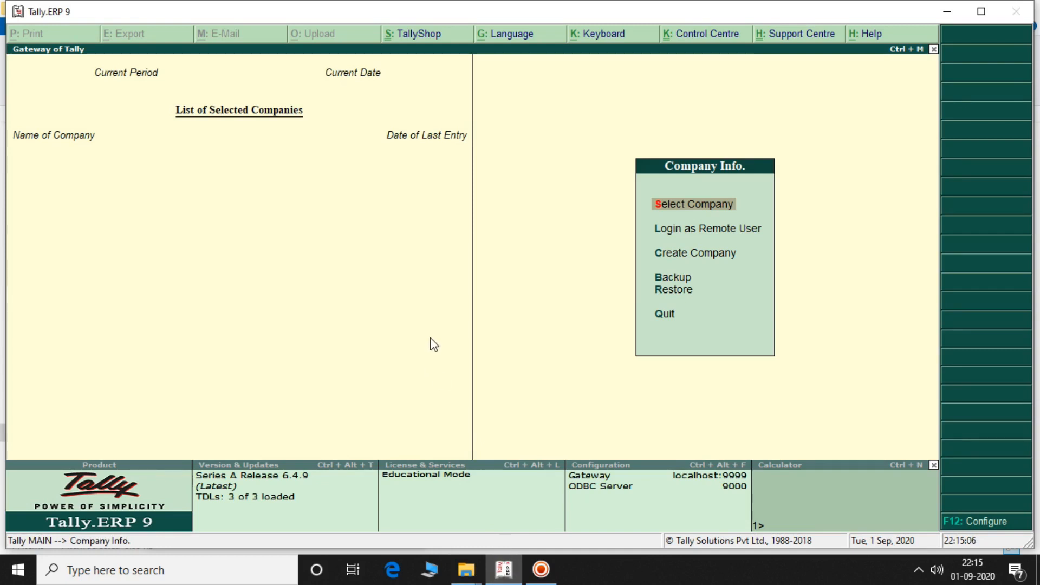
pyautogui.hotkey('ctrl', 'alt', 't')
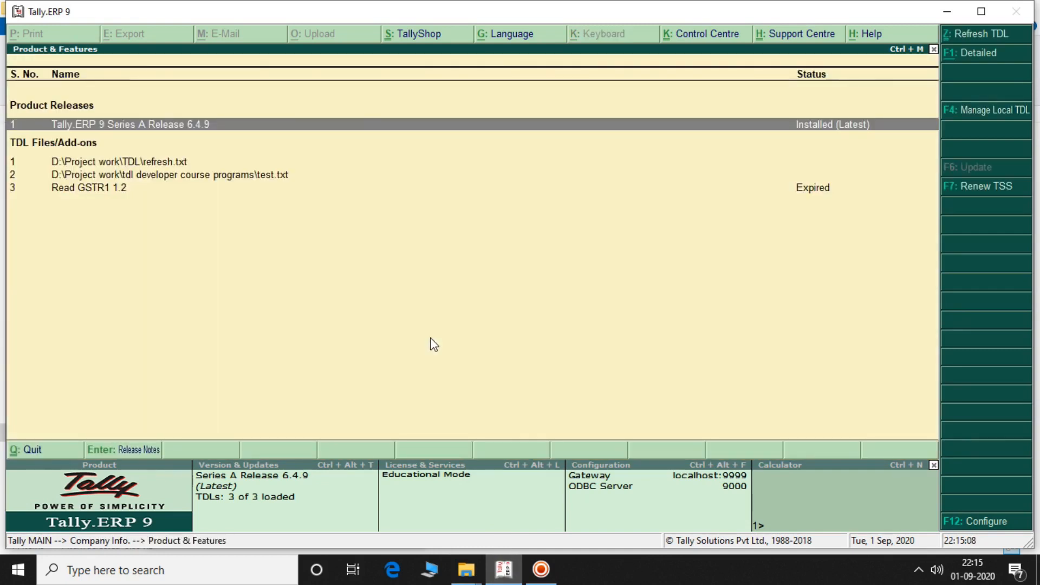
pyautogui.press('F12')
pyautogui.press('Down')
pyautogui.press('Down')
pyautogui.press('Down')
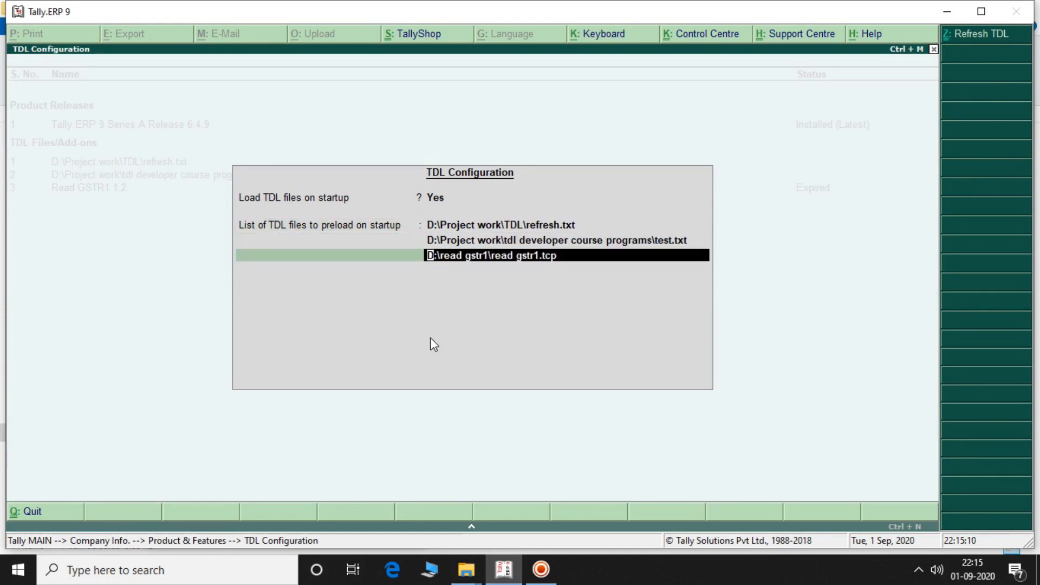
pyautogui.press('BackSpace')
pyautogui.hotkey('ctrl', 'alt', 'v')
pyautogui.press('Return')
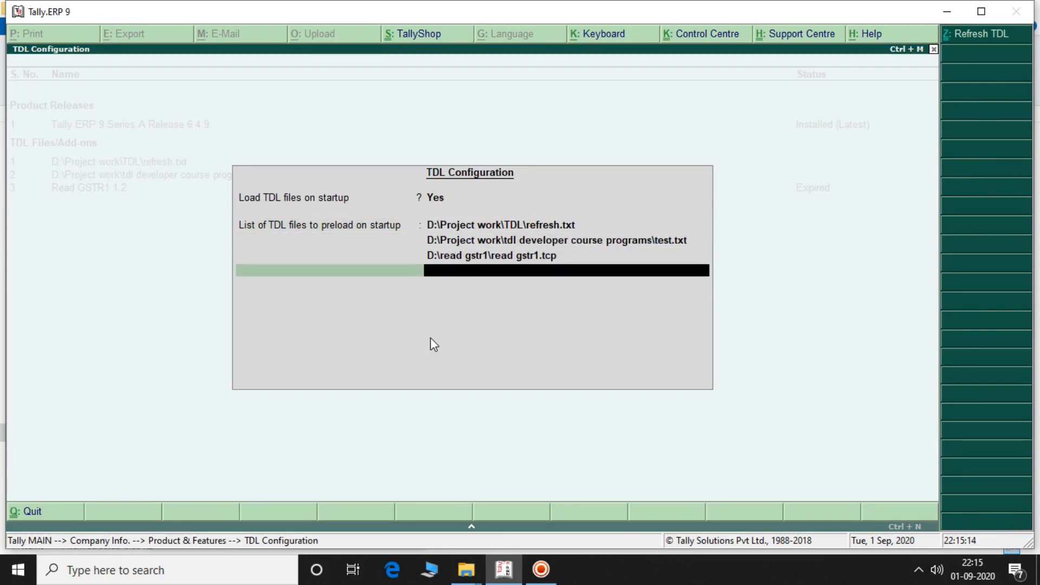
pyautogui.press('Return')
pyautogui.press('Escape')
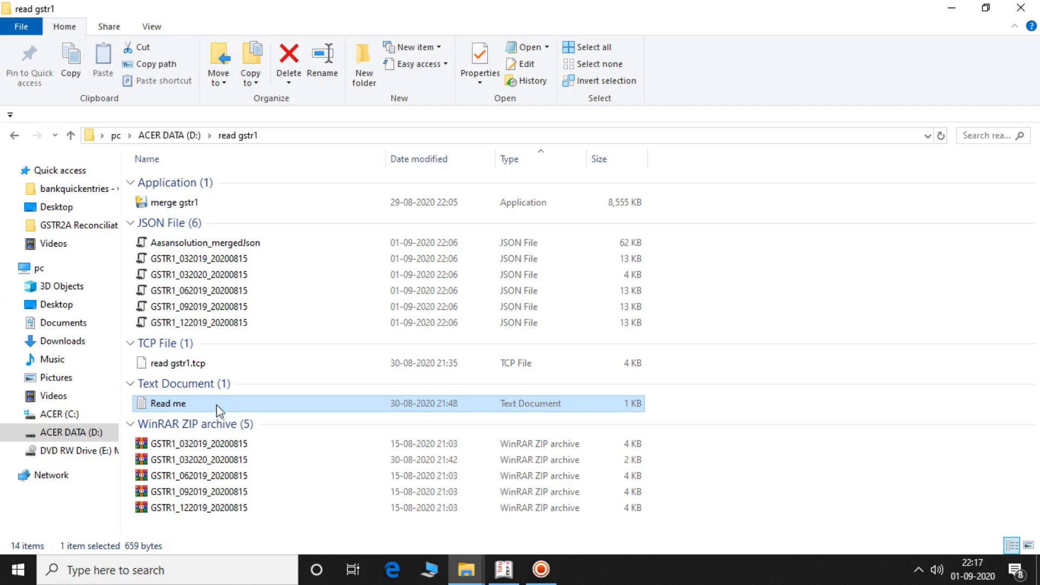
# Open the Read me file from the read gstr1 folder and copy the version 1.2 select query for the b2b summary.
pyautogui.doubleClick(215, 404)
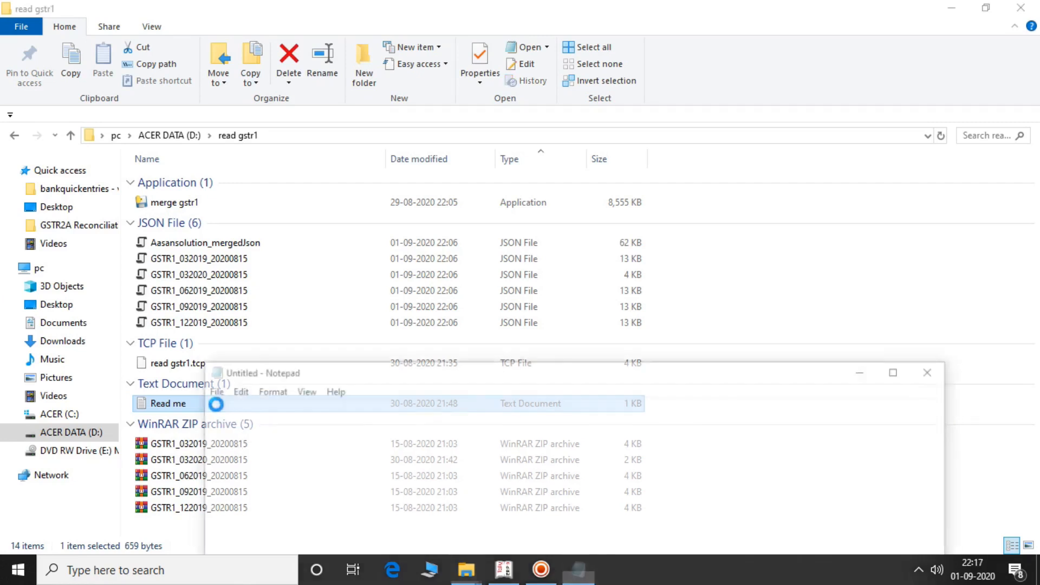
pyautogui.click(901, 371)
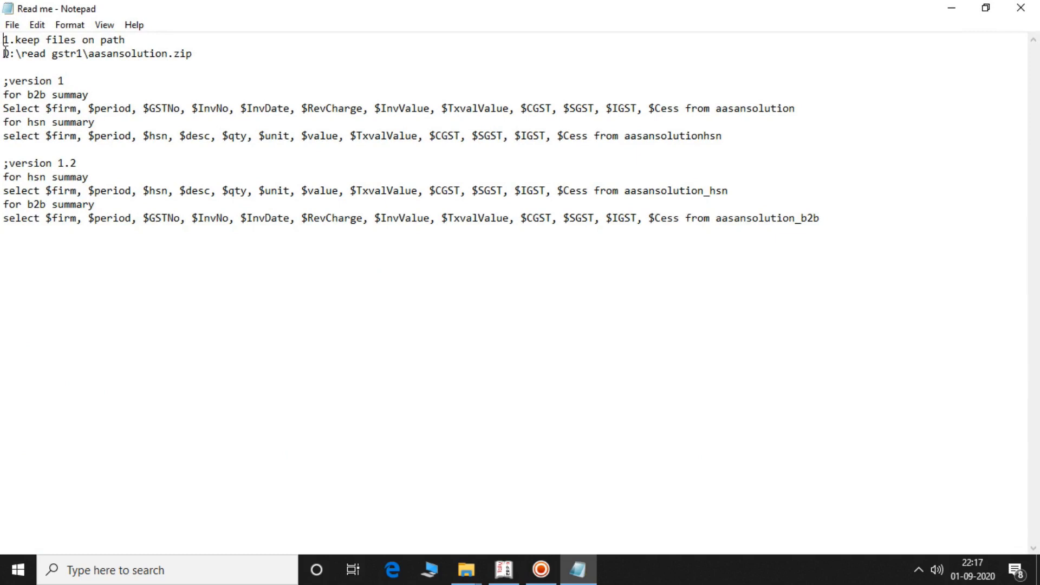
pyautogui.moveTo(5, 53); pyautogui.dragTo(90, 54)
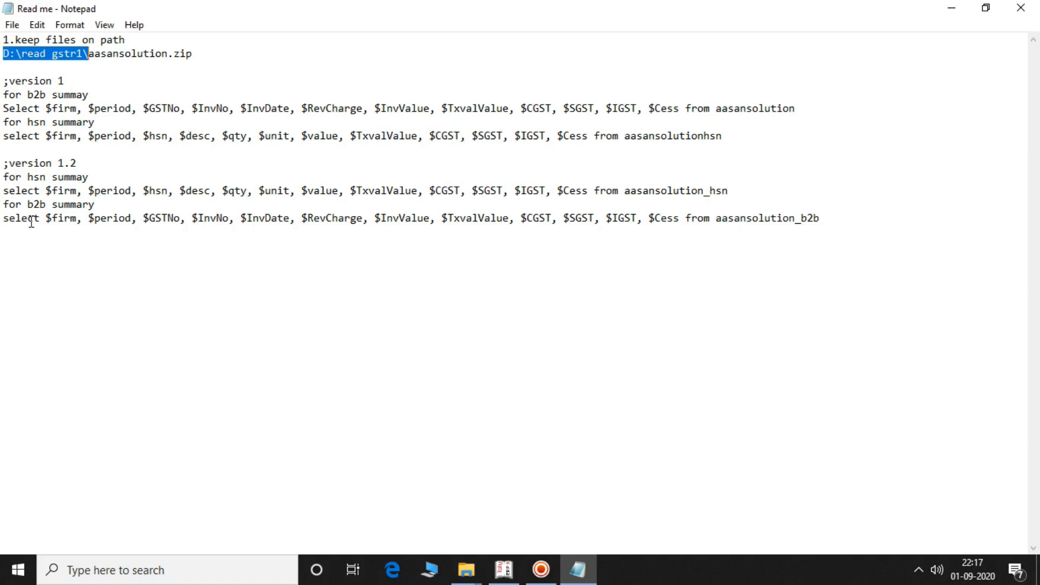
pyautogui.moveTo(3, 218); pyautogui.dragTo(820, 237)
pyautogui.rightClick(741, 217)
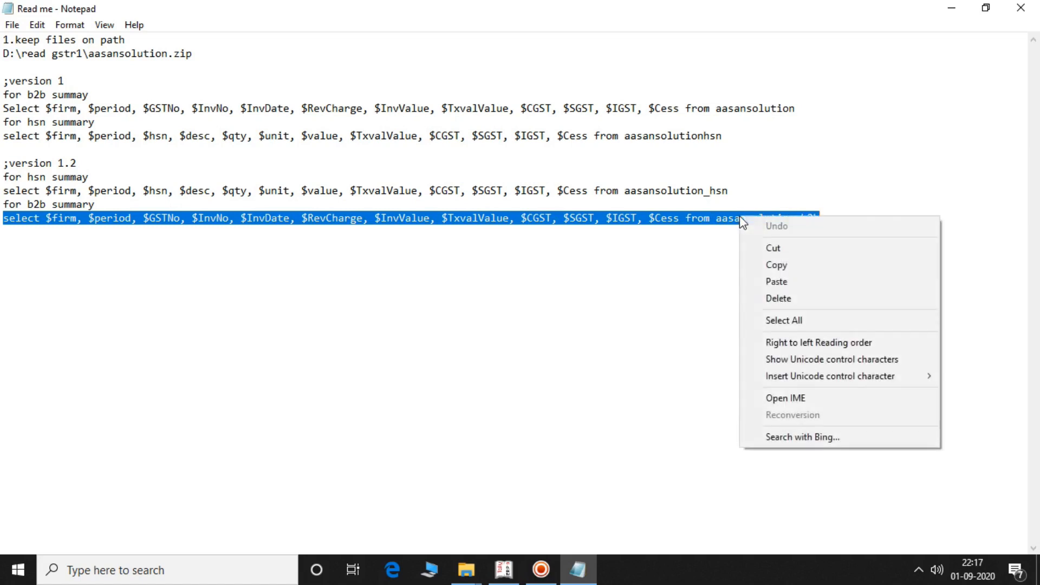
pyautogui.click(776, 265)
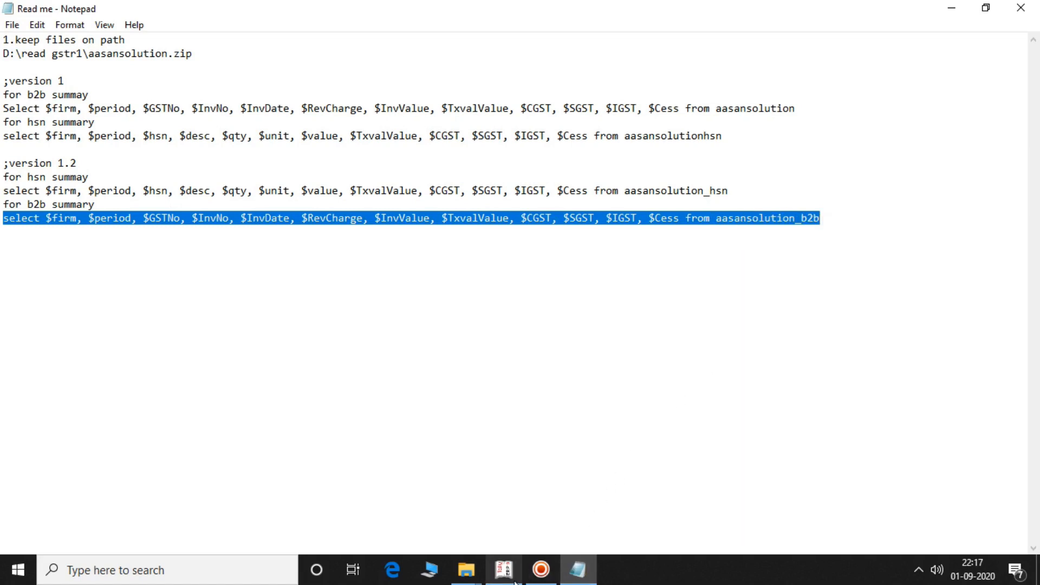
# Switch to Tally.ERP 9 and run the copied aasansolution_b2b select query in the calculator.
pyautogui.click(504, 569)
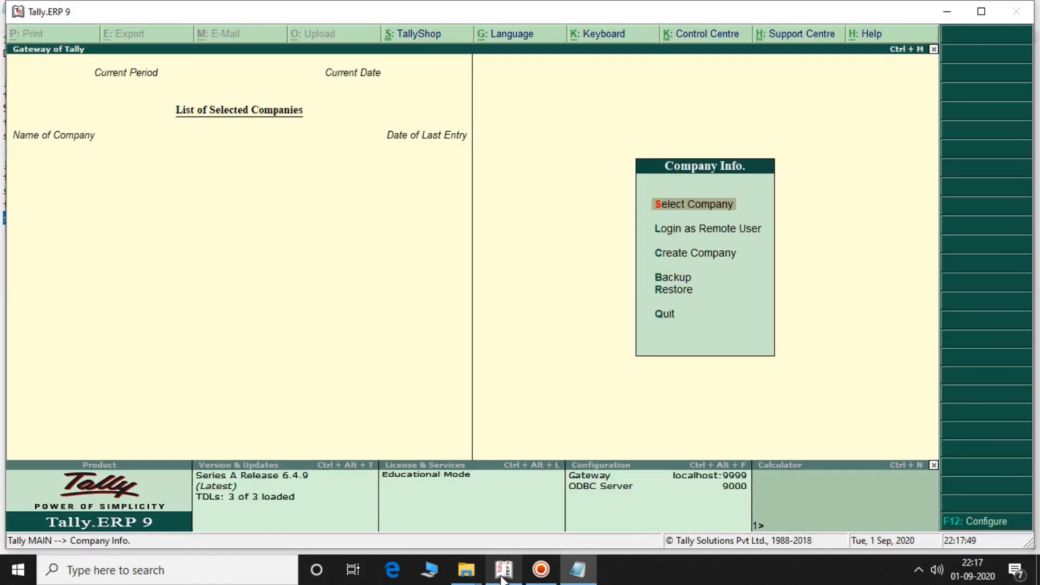
pyautogui.click(791, 502)
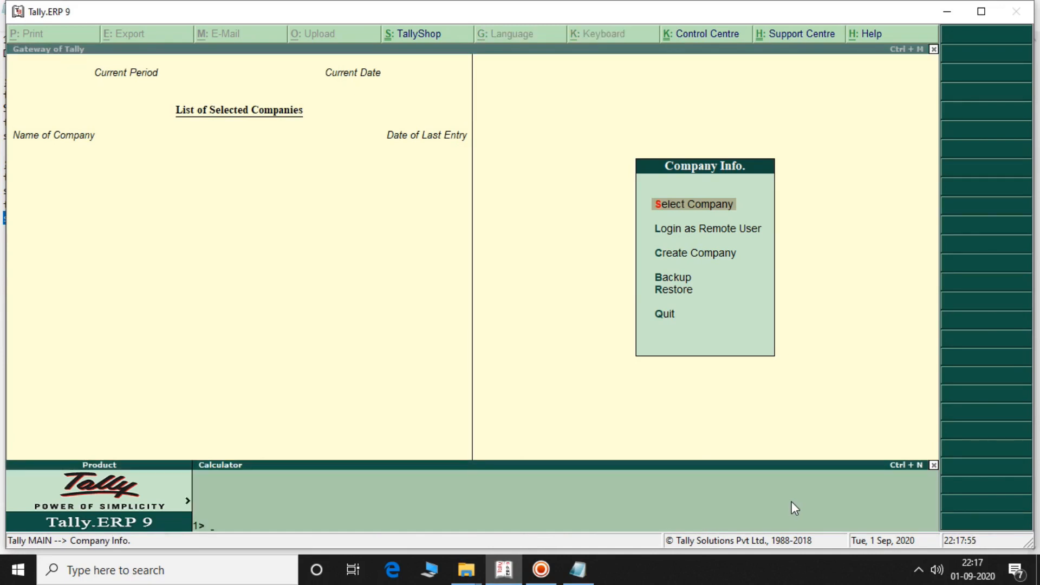
pyautogui.hotkey('ctrl', 'v')
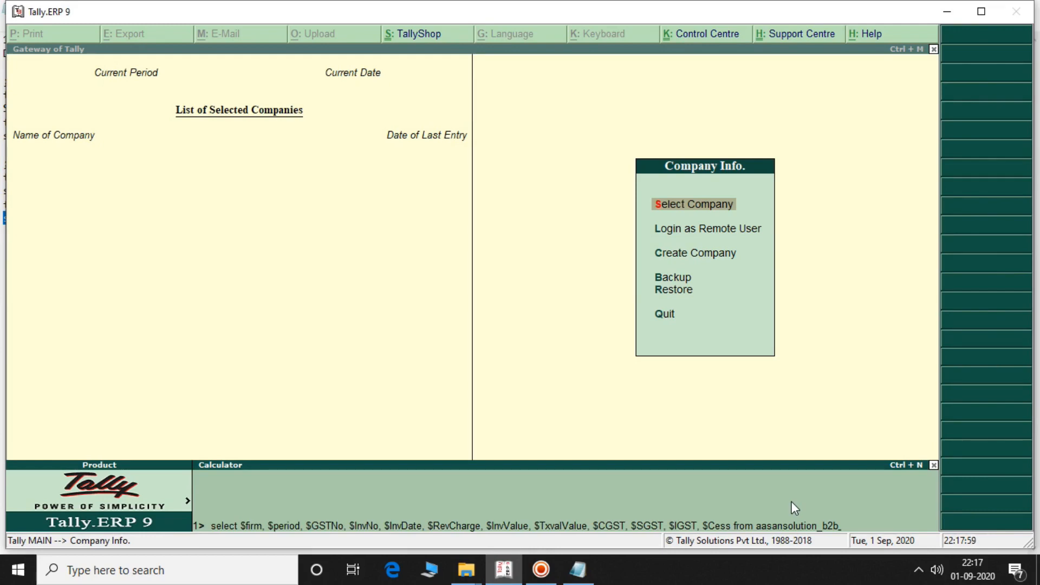
pyautogui.press('Return')
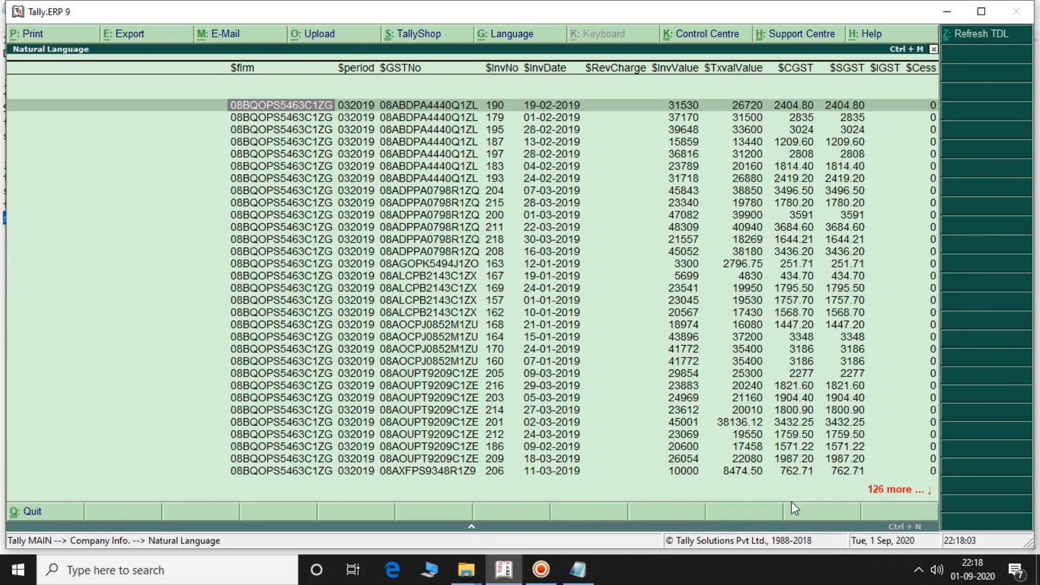
# Examine the B2B summary rows down the $period column to check the listed GSTR1 invoices.
pyautogui.press('Right')
pyautogui.press('Down')
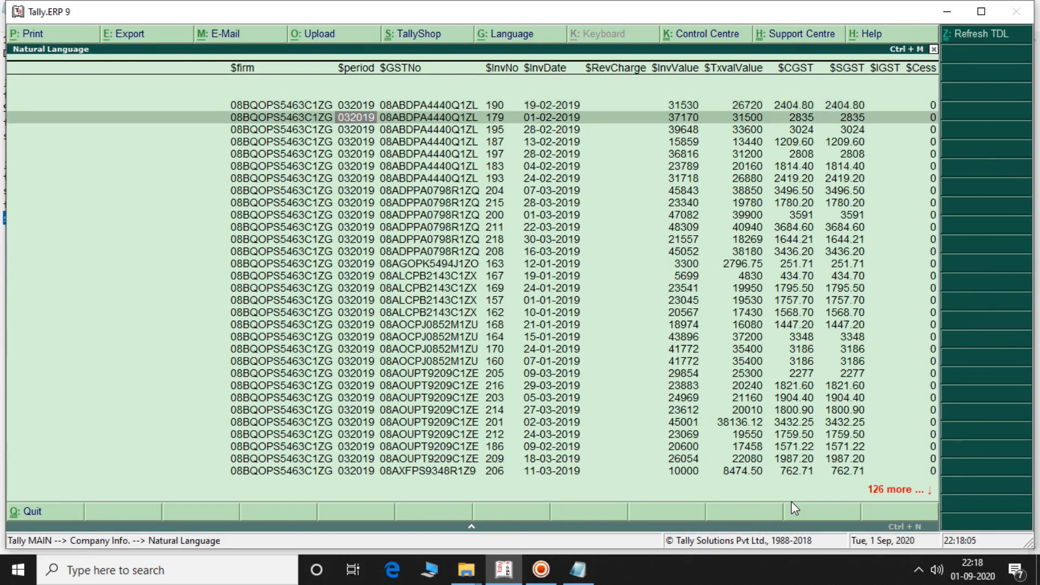
pyautogui.press('Up')
pyautogui.press('Down')
pyautogui.press('Down')
pyautogui.press('Down')
pyautogui.press('Down')
pyautogui.press('Down')
pyautogui.press('Down')
pyautogui.press('Down')
pyautogui.press('Down')
pyautogui.press('Down')
pyautogui.press('Down')
pyautogui.press('Down')
pyautogui.press('Down')
pyautogui.press('Down')
pyautogui.press('Down')
pyautogui.press('Down')
pyautogui.press('Down')
pyautogui.press('Down')
pyautogui.press('Down')
pyautogui.press('Down')
pyautogui.press('Down')
pyautogui.press('Down')
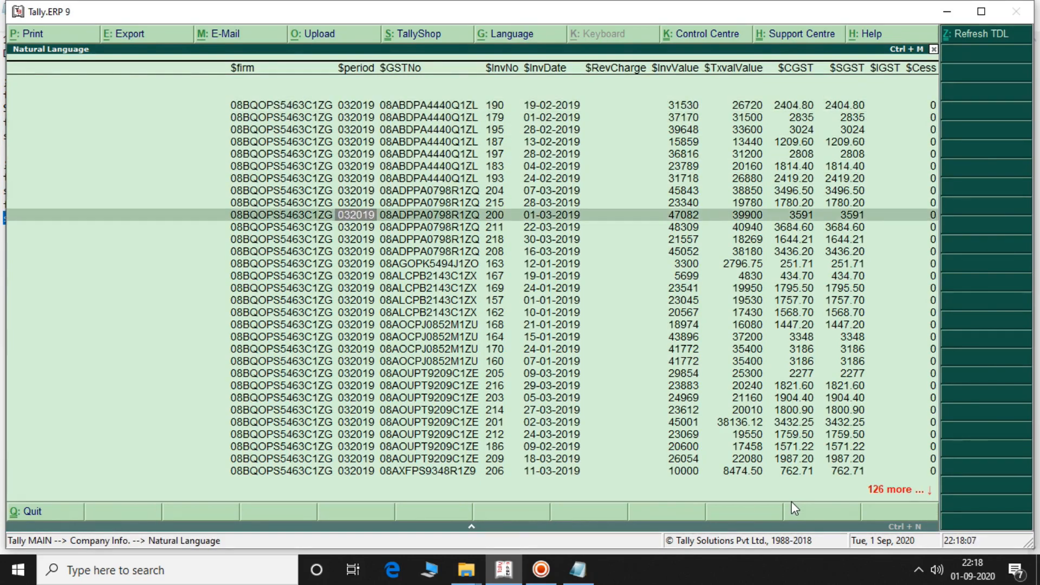
# Examine the B2B summary's $firm and $period columns around the 022020 invoices that sit between the 032019 entries.
pyautogui.press('Down')
pyautogui.press('Down')
pyautogui.press('Down')
pyautogui.press('Down')
pyautogui.press('Down')
pyautogui.press('Down')
pyautogui.press('Down')
pyautogui.press('Down')
pyautogui.press('Down')
pyautogui.press('Down')
pyautogui.press('Down')
pyautogui.press('Down')
pyautogui.press('Down')
pyautogui.press('Down')
pyautogui.press('Down')
pyautogui.press('Down')
pyautogui.press('Down')
pyautogui.press('Down')
pyautogui.press('Down')
pyautogui.press('Down')
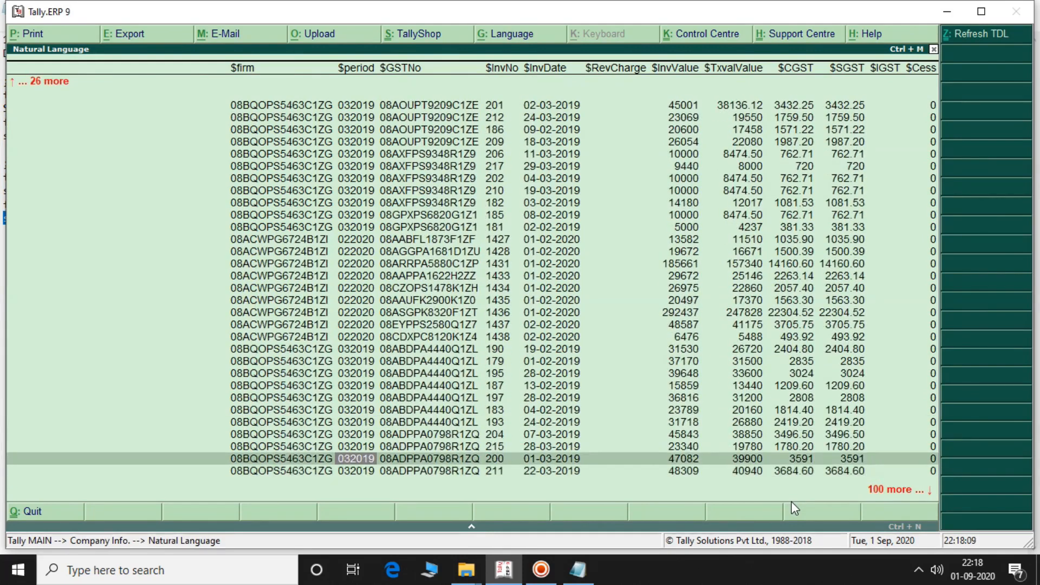
pyautogui.press('Up')
pyautogui.press('Up')
pyautogui.press('Up')
pyautogui.press('Up')
pyautogui.press('Up')
pyautogui.press('Up')
pyautogui.press('Up')
pyautogui.press('Up')
pyautogui.press('Up')
pyautogui.press('Up')
pyautogui.press('Up')
pyautogui.press('Left')
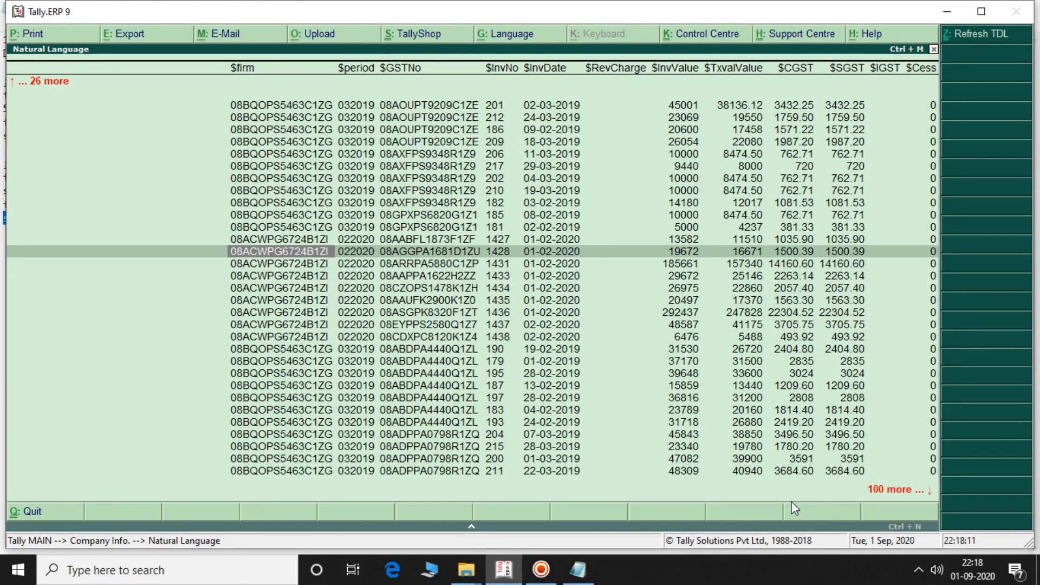
pyautogui.press('Up')
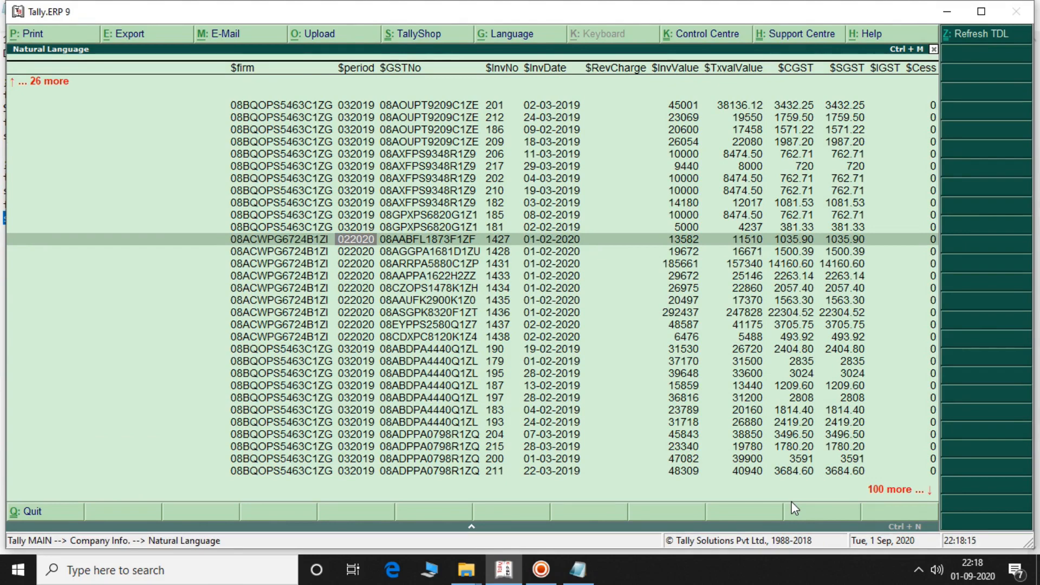
# Examine the remaining B2B summary rows down the $period column towards the end of the merged invoice list.
pyautogui.press('Down')
pyautogui.press('Down')
pyautogui.press('Down')
pyautogui.press('Down')
pyautogui.press('Down')
pyautogui.press('Down')
pyautogui.press('Down')
pyautogui.press('Down')
pyautogui.press('Down')
pyautogui.press('Down')
pyautogui.press('Down')
pyautogui.press('Down')
pyautogui.press('Down')
pyautogui.press('Down')
pyautogui.press('Down')
pyautogui.press('Down')
pyautogui.press('Down')
pyautogui.press('Down')
pyautogui.press('Down')
pyautogui.press('Down')
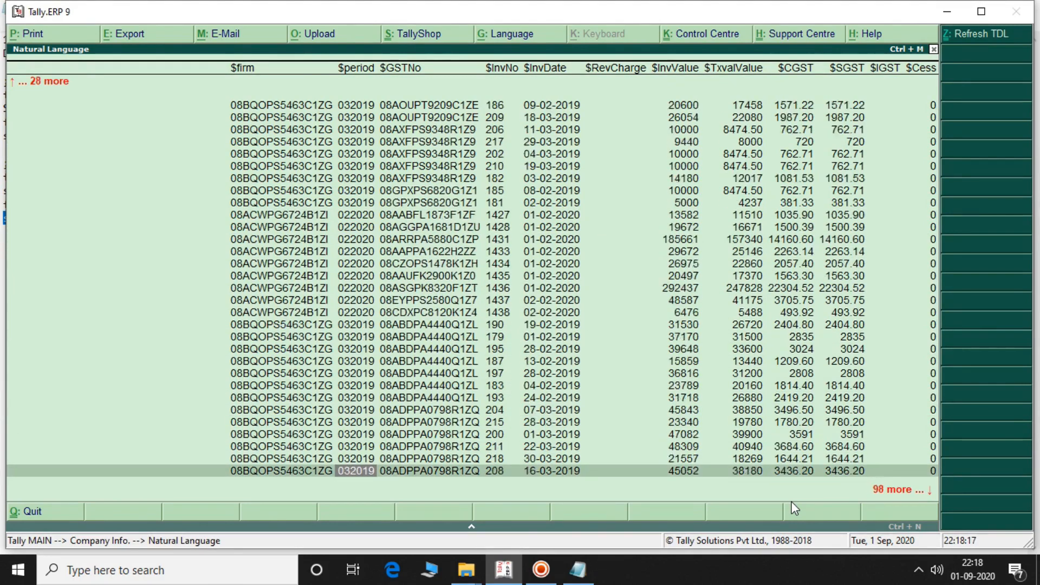
pyautogui.press('Down')
pyautogui.press('Down')
pyautogui.press('Down')
pyautogui.press('Down')
pyautogui.press('Down')
pyautogui.press('Down')
pyautogui.press('Down')
pyautogui.press('Down')
pyautogui.press('Down')
pyautogui.press('Down')
pyautogui.press('Down')
pyautogui.press('Down')
pyautogui.press('Down')
pyautogui.press('Down')
pyautogui.press('Down')
pyautogui.press('Down')
pyautogui.press('Down')
pyautogui.press('Down')
pyautogui.press('Down')
pyautogui.press('Down')
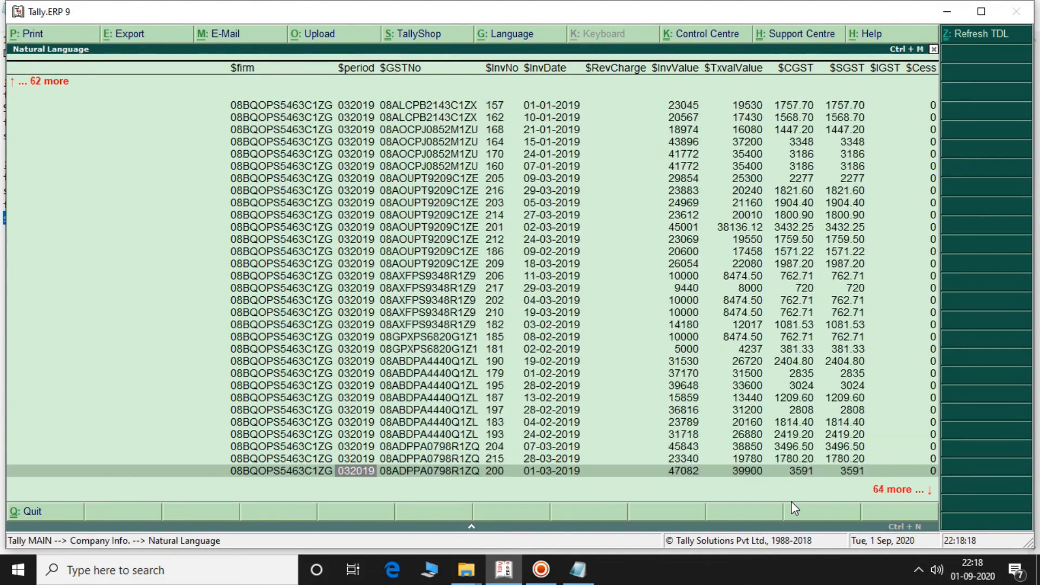
pyautogui.press('Down')
pyautogui.press('Down')
pyautogui.press('Down')
pyautogui.press('Down')
pyautogui.press('Down')
pyautogui.press('Down')
pyautogui.press('Down')
pyautogui.press('Down')
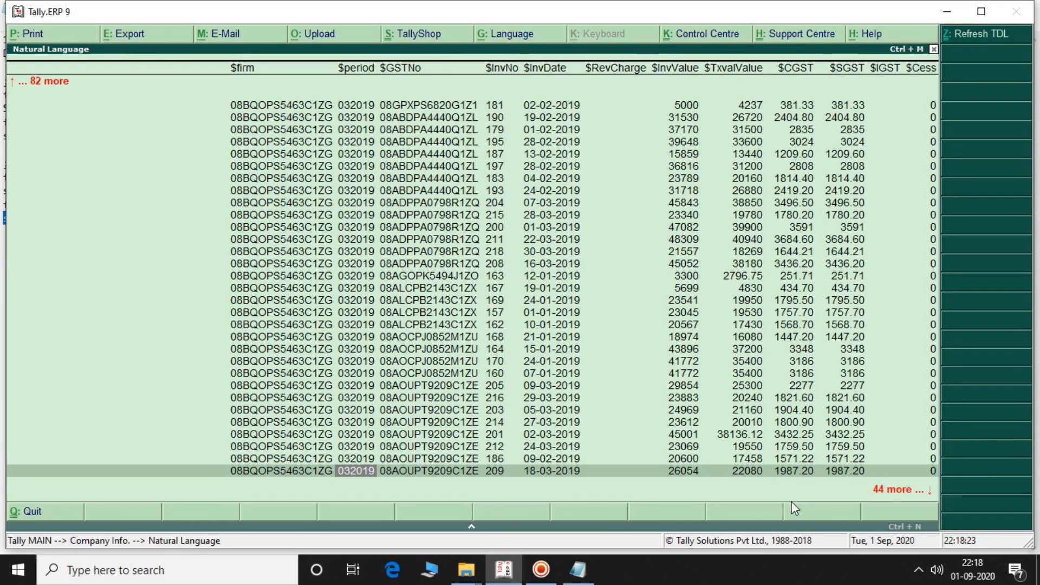
pyautogui.press('pagedown')
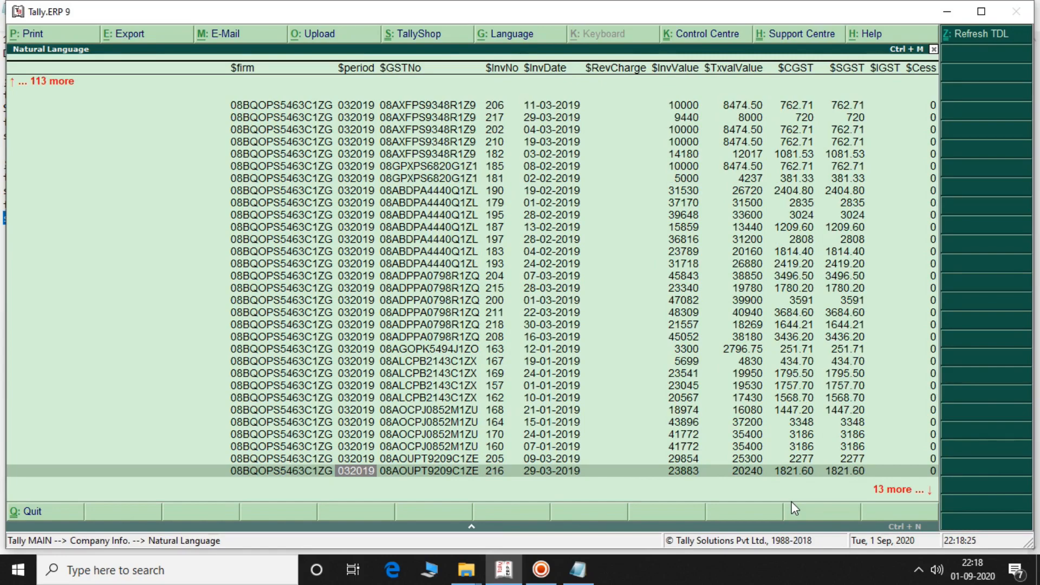
pyautogui.press('pageup')
pyautogui.press('pageup')
pyautogui.press('pageup')
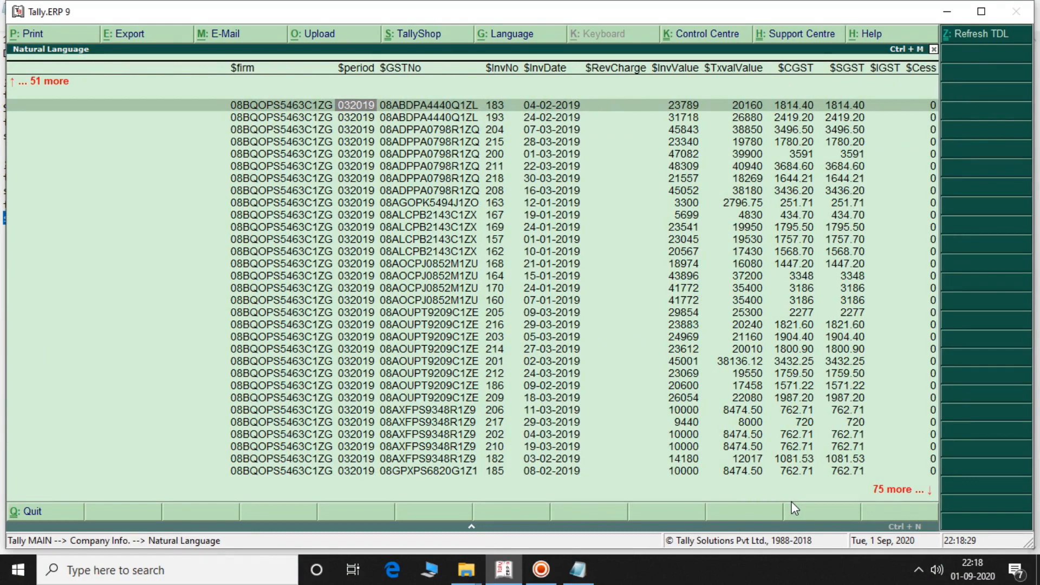
# Examine the row of invoice 183 across its GST number, invoice number, date, value and tax columns.
pyautogui.press('Right')
pyautogui.press('Right')
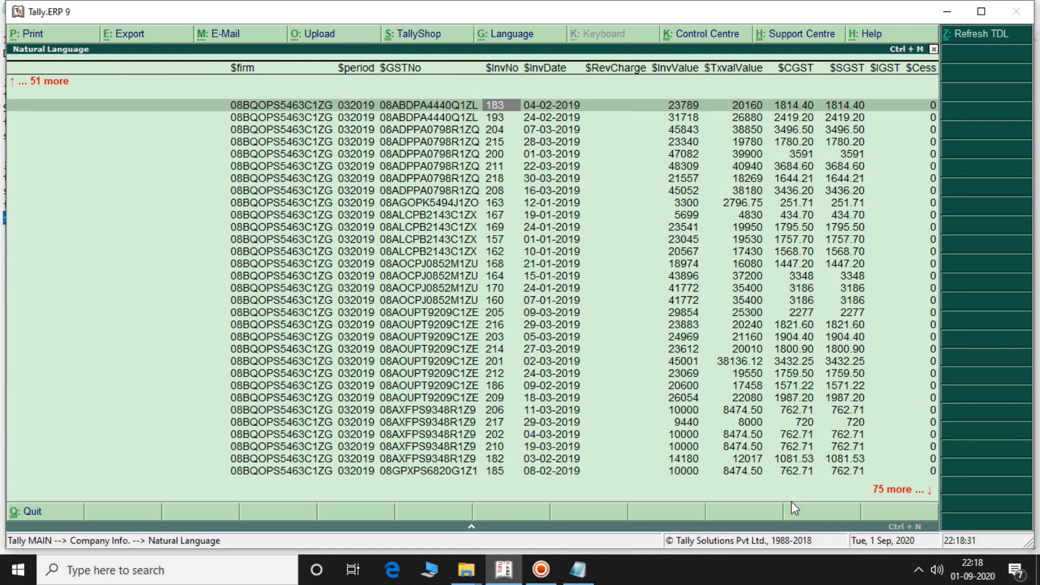
pyautogui.press('Right')
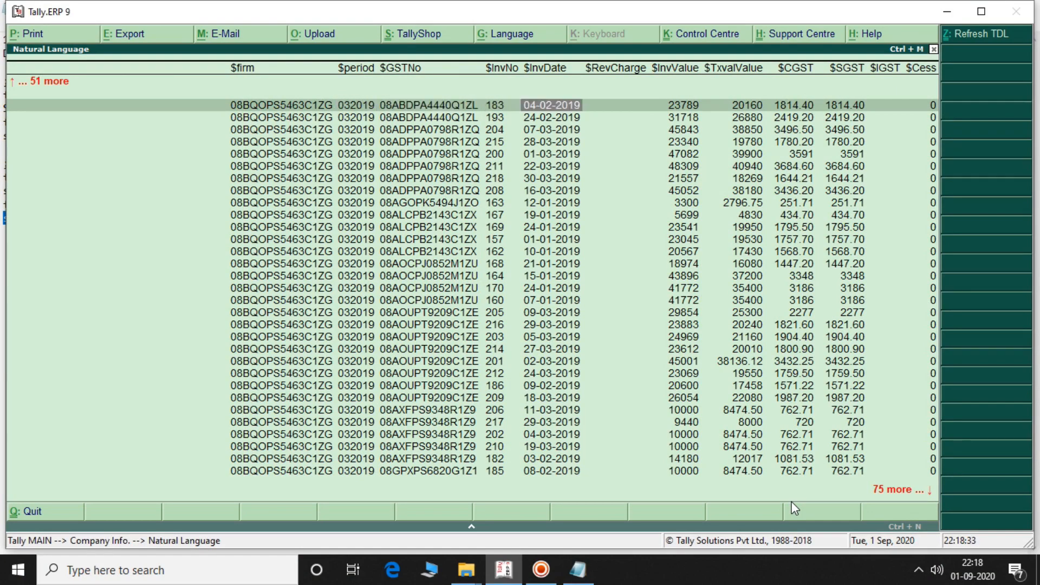
pyautogui.press('Right')
pyautogui.press('Right')
pyautogui.press('Right')
pyautogui.press('Right')
pyautogui.press('Right')
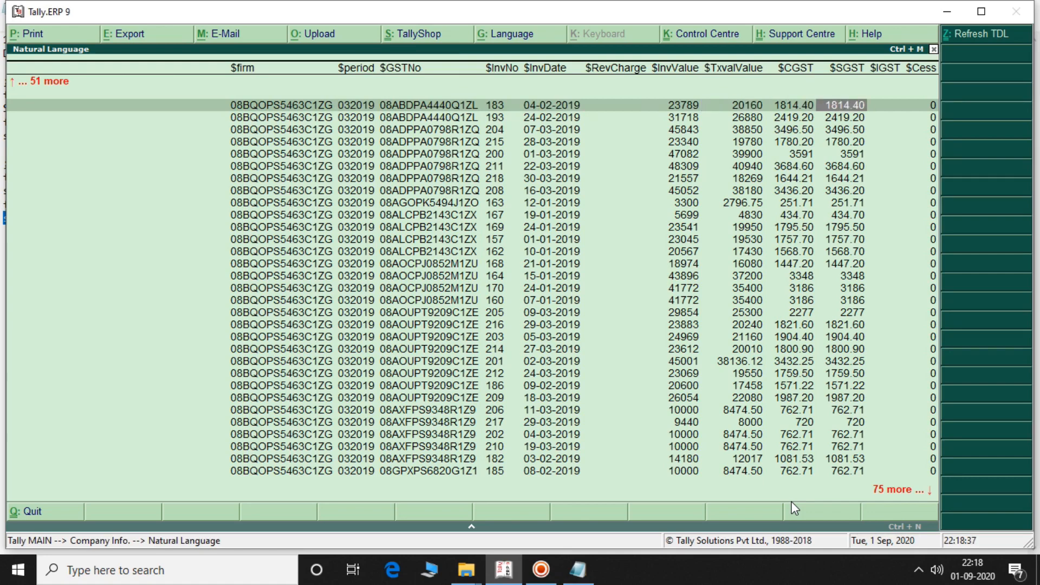
pyautogui.press('Right')
pyautogui.press('Right')
pyautogui.press('Left')
pyautogui.press('Left')
pyautogui.press('Left')
pyautogui.press('Left')
pyautogui.press('Left')
pyautogui.press('Left')
pyautogui.press('Left')
pyautogui.press('Left')
pyautogui.press('Left')
pyautogui.press('Left')
pyautogui.press('Left')
pyautogui.press('Right')
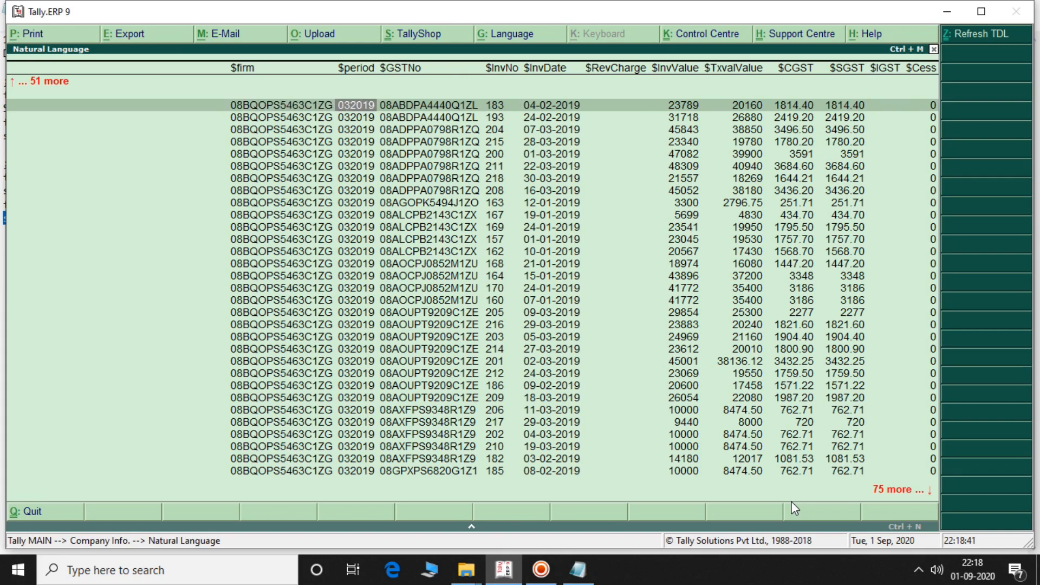
pyautogui.press('Right')
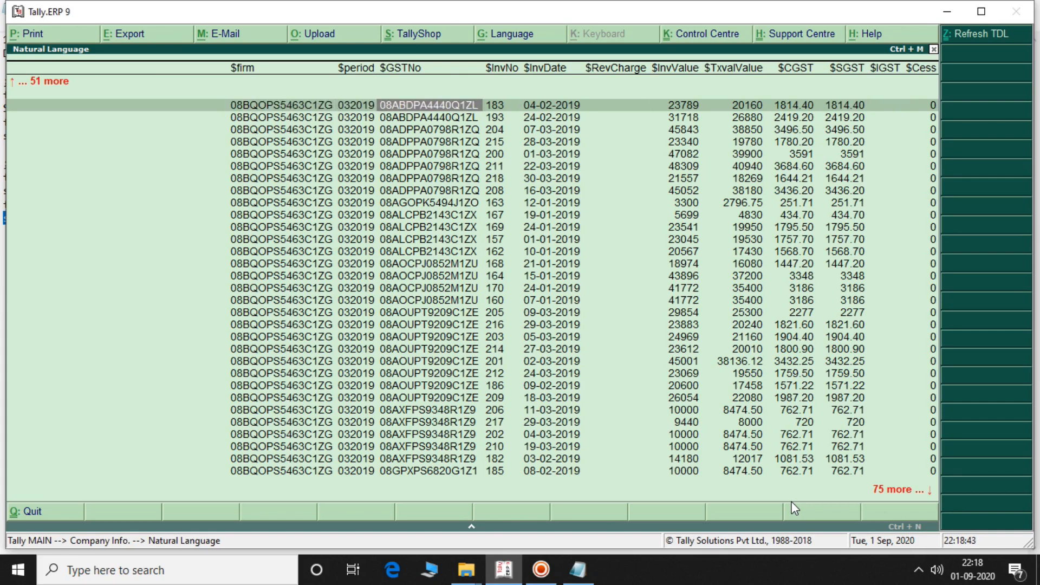
# Examine the $GSTNo column of the B2B summary for the invoices around number 183.
pyautogui.press('Down')
pyautogui.press('Down')
pyautogui.press('Down')
pyautogui.press('Down')
pyautogui.press('Down')
pyautogui.press('Down')
pyautogui.press('Down')
pyautogui.press('Down')
pyautogui.press('Down')
pyautogui.press('Down')
pyautogui.press('Down')
pyautogui.press('Down')
pyautogui.press('Down')
pyautogui.press('Up')
pyautogui.press('Up')
pyautogui.press('Up')
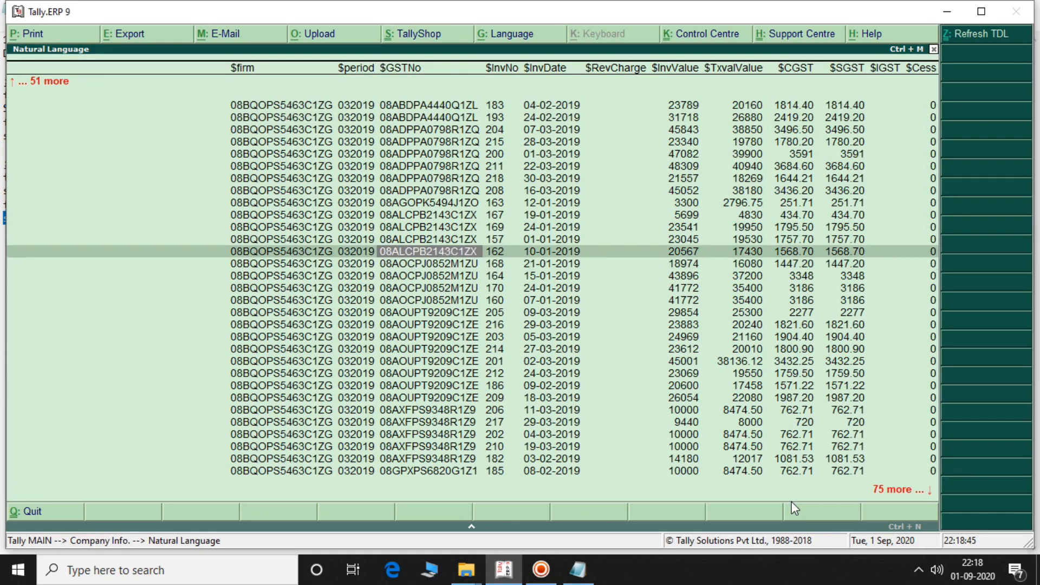
pyautogui.press('Up')
pyautogui.press('Up')
pyautogui.press('Up')
pyautogui.press('Up')
pyautogui.press('Up')
pyautogui.press('Up')
pyautogui.press('Up')
pyautogui.press('Up')
pyautogui.press('Up')
pyautogui.press('Up')
pyautogui.press('Up')
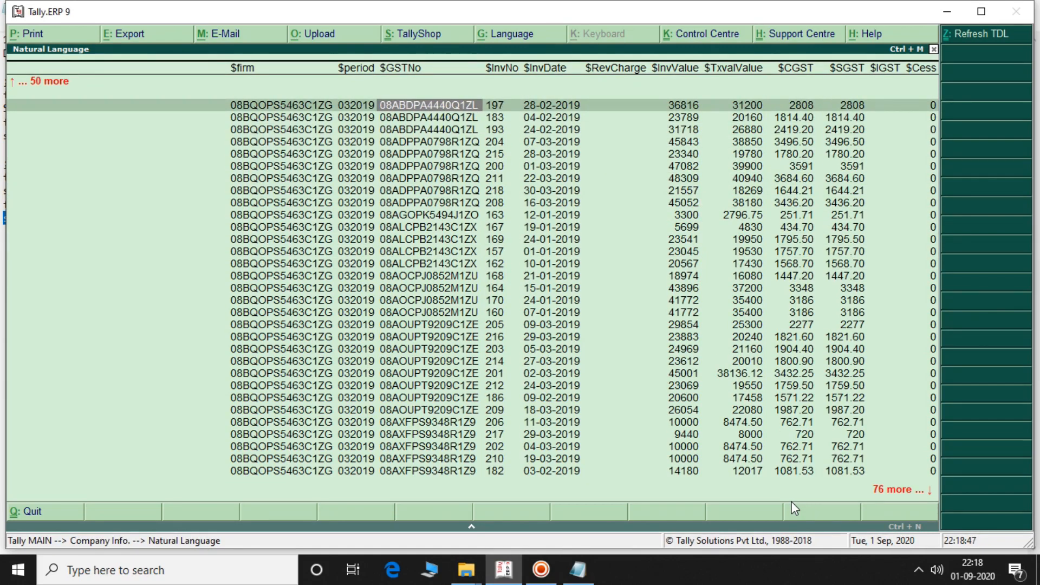
# Examine the first B2B invoice from $firm across to $Cess, and check the summary's last and first rows.
pyautogui.press('Home')
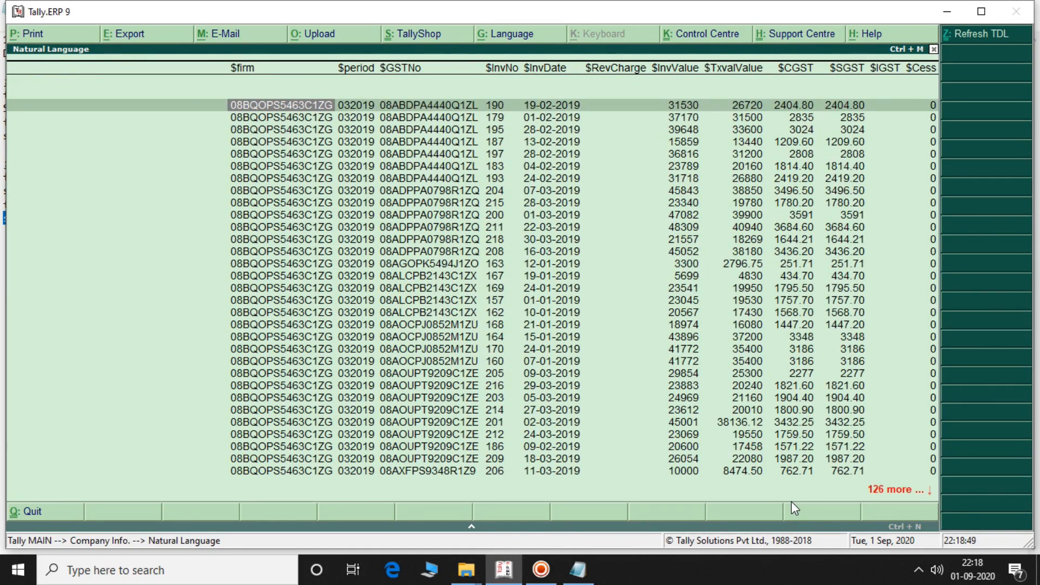
pyautogui.press('Right')
pyautogui.press('Right')
pyautogui.press('Right')
pyautogui.press('Right')
pyautogui.press('Right')
pyautogui.press('Right')
pyautogui.press('Right')
pyautogui.press('Right')
pyautogui.press('Right')
pyautogui.press('Right')
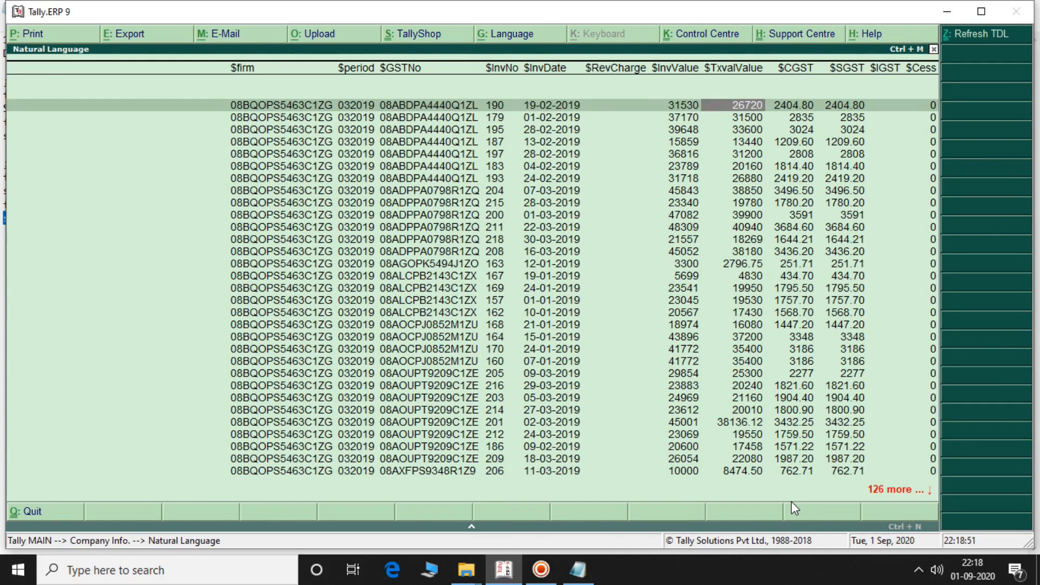
pyautogui.press('Right')
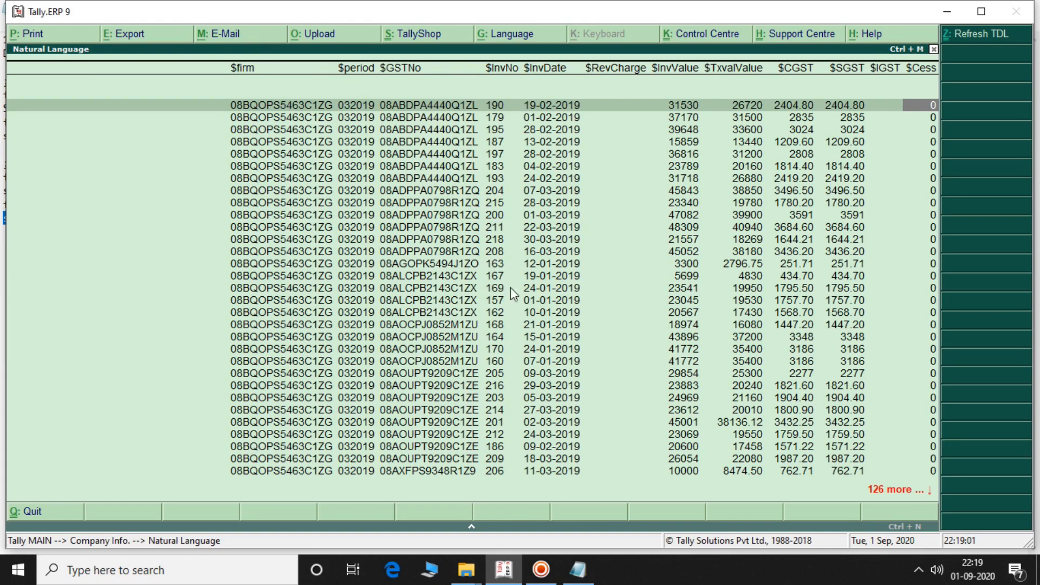
pyautogui.hotkey('ctrl', 'End')
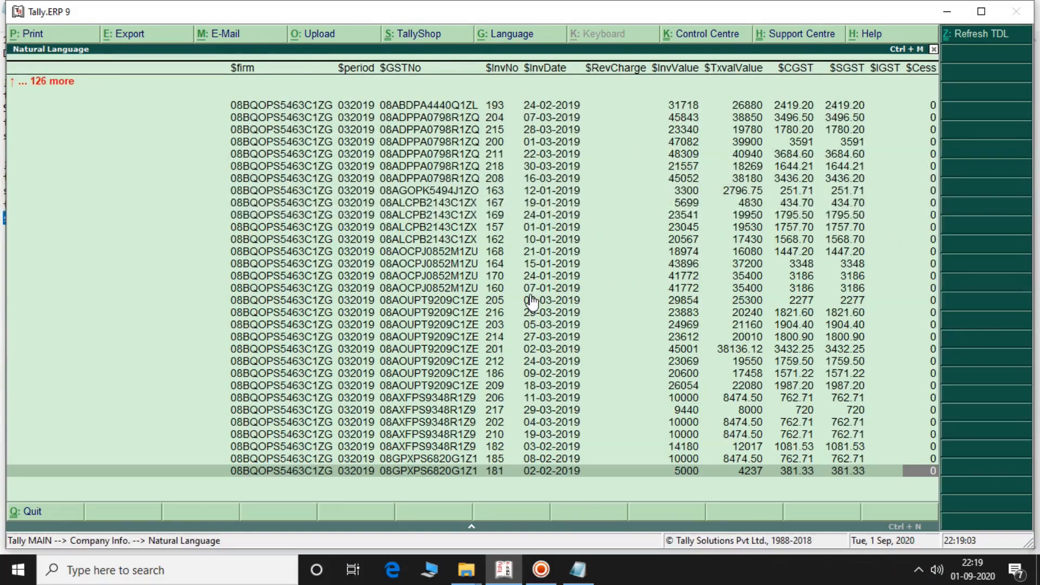
pyautogui.hotkey('ctrl', 'Home')
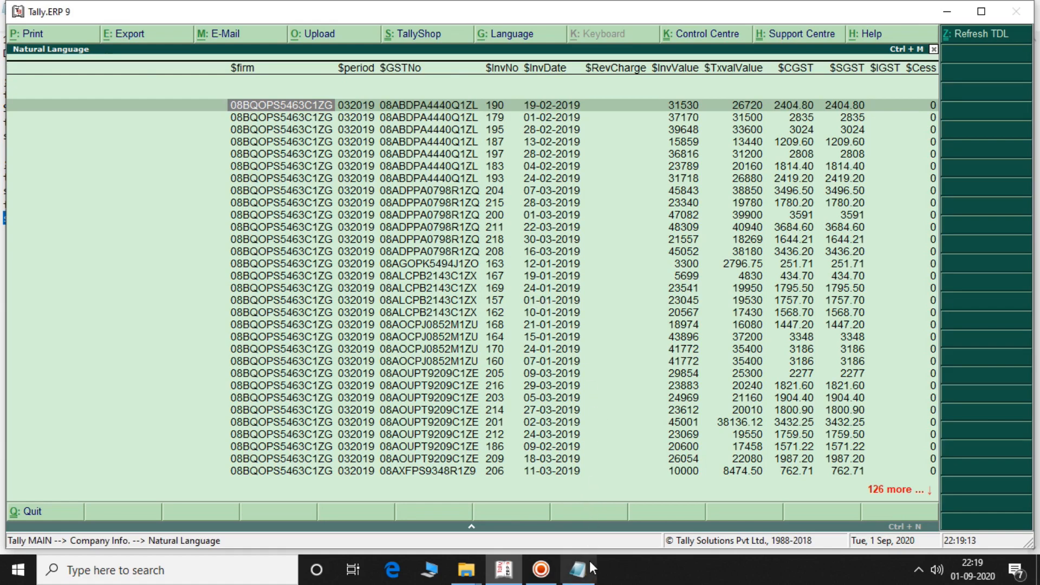
# Switch to the Read me file in Notepad and copy the version 1.2 select query for the hsn summary.
pyautogui.moveTo(591, 573)
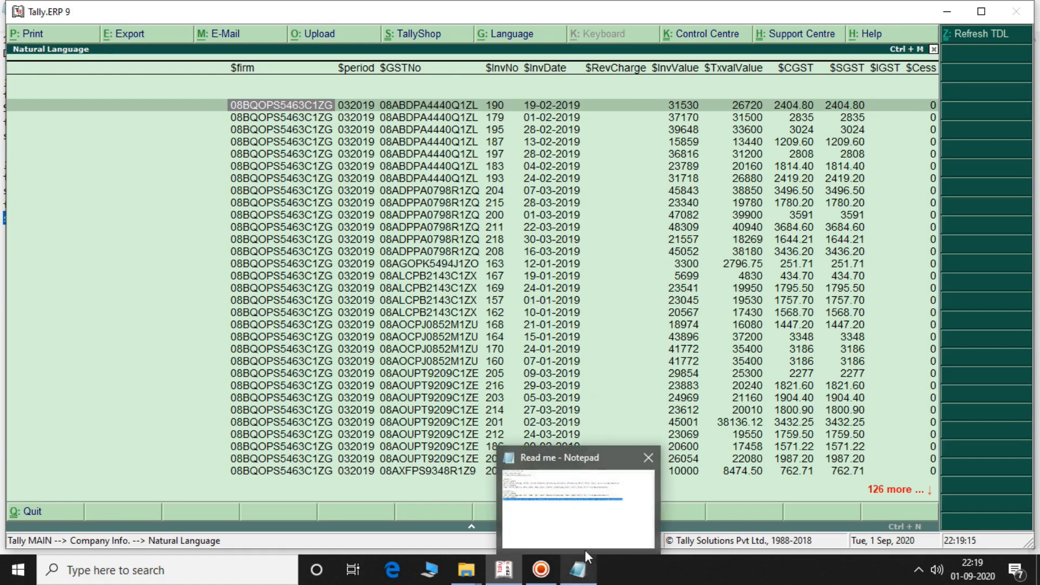
pyautogui.click(580, 525)
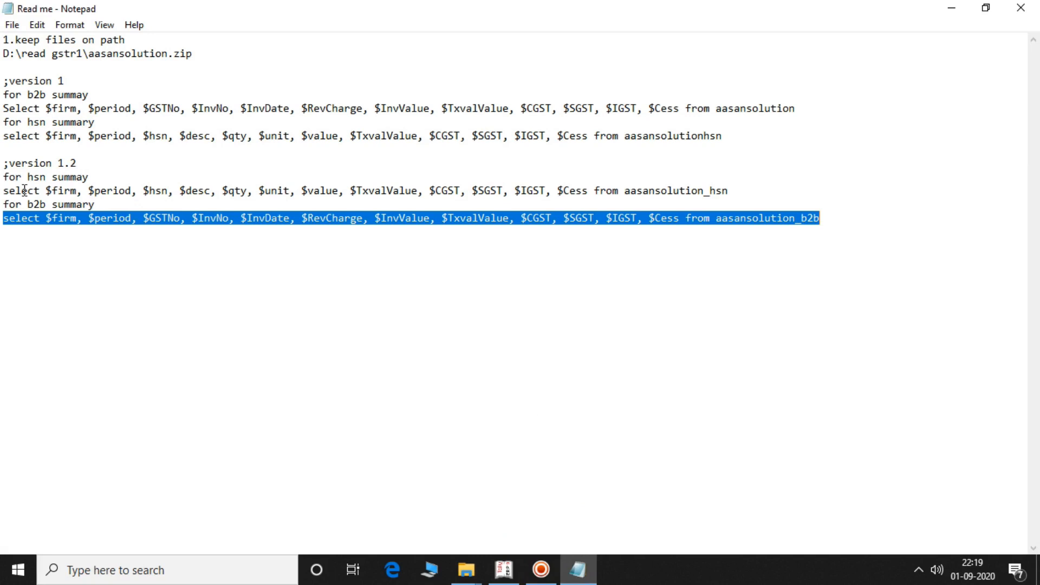
pyautogui.click(5, 189)
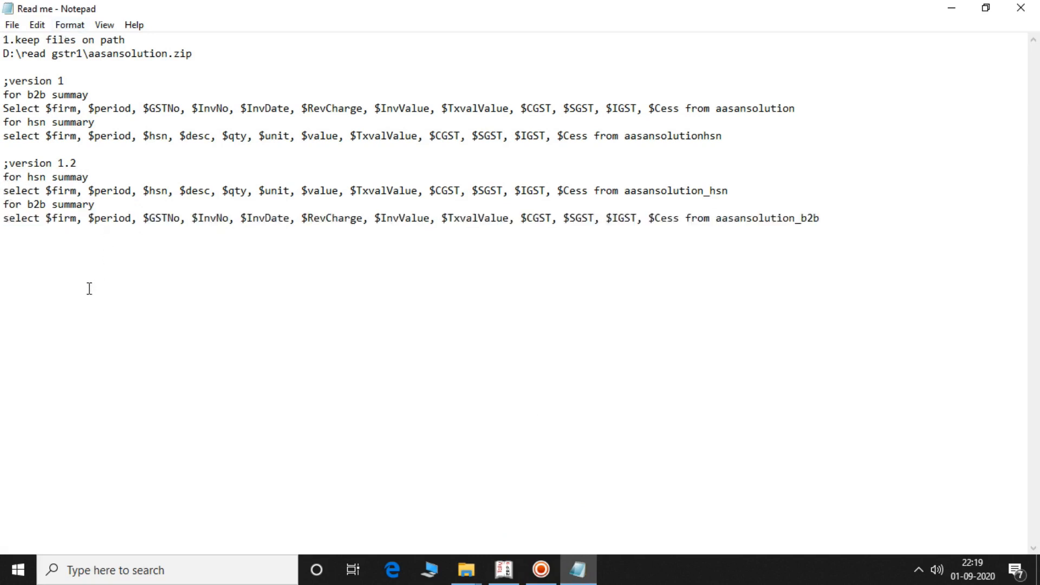
pyautogui.hotkey('shift', 'End')
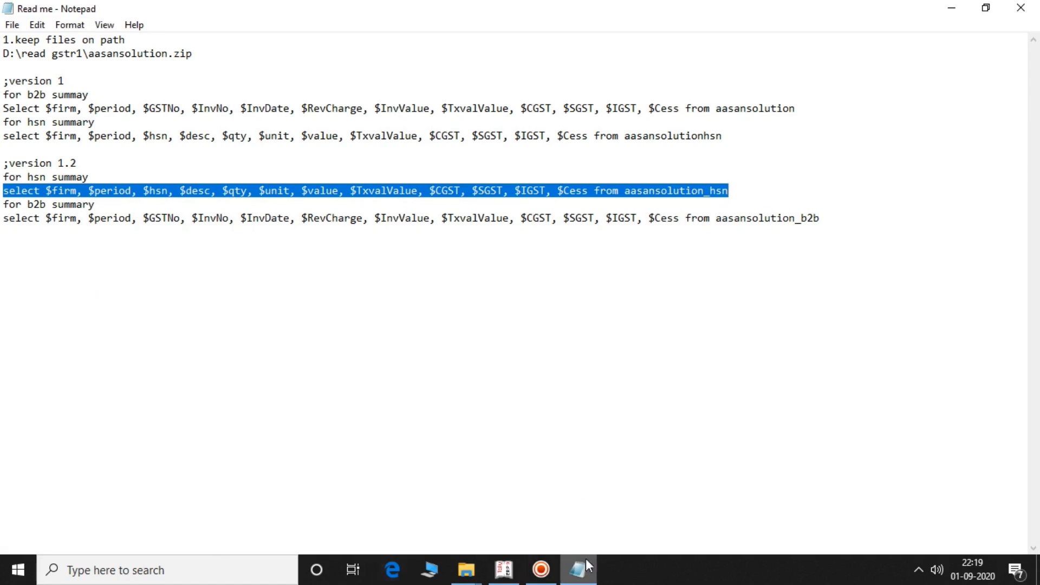
# Switch to Tally.ERP 9 and run the copied aasansolution_hsn select query in the calculator.
pyautogui.click(517, 570)
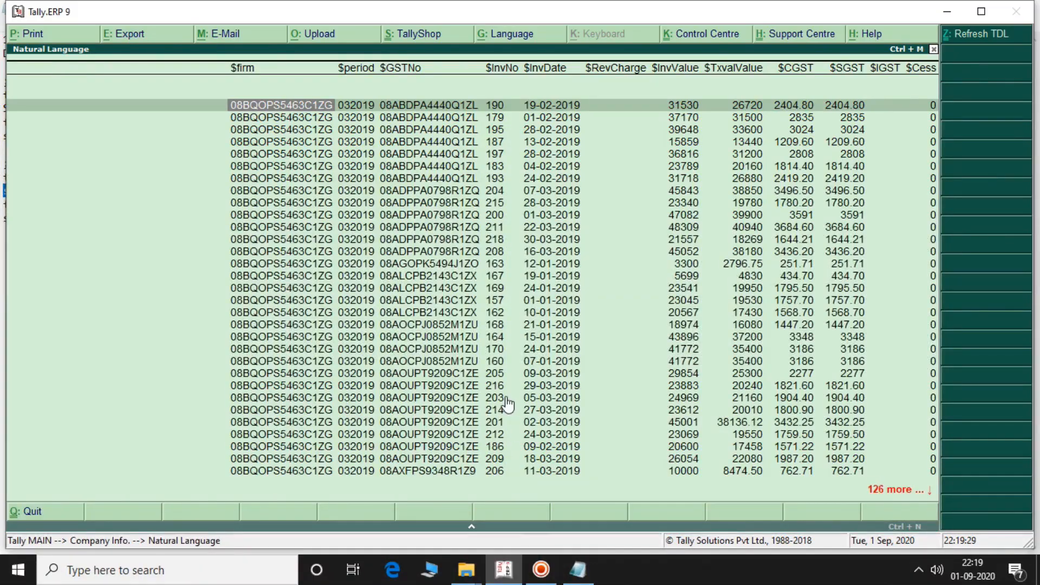
pyautogui.hotkey('ctrl', 'n')
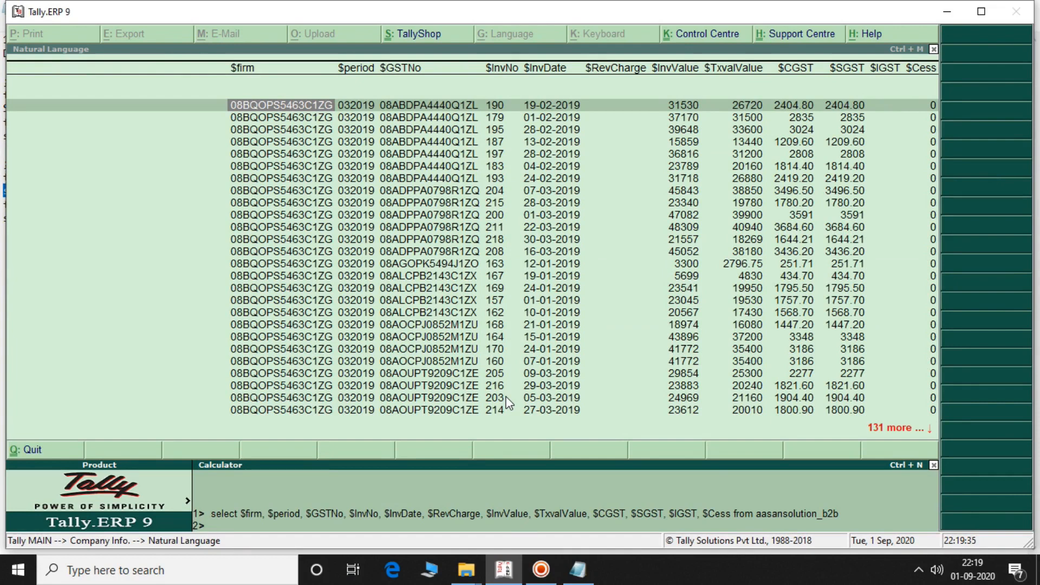
pyautogui.hotkey('ctrl', 'alt', 'v')
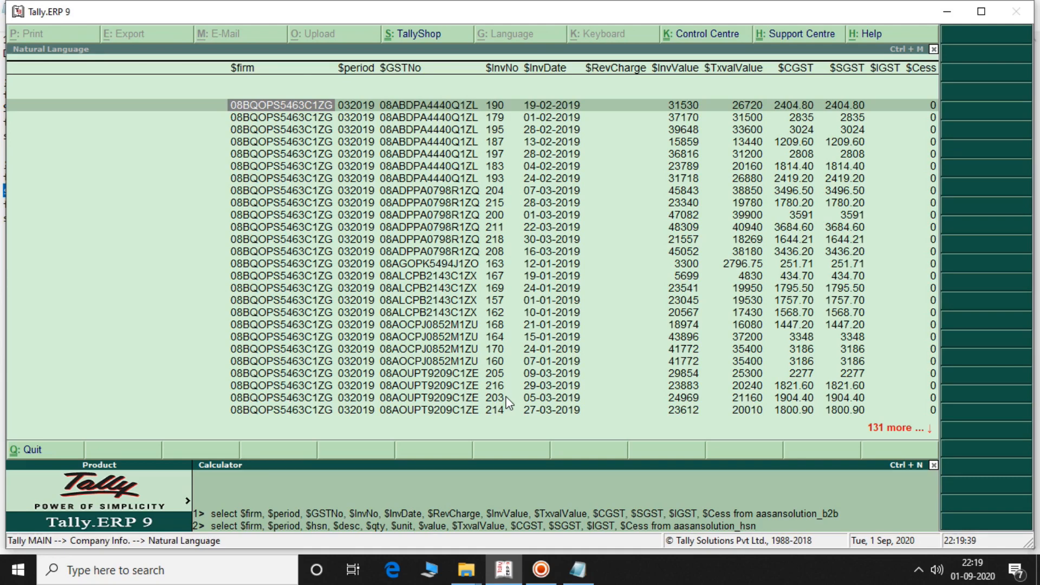
pyautogui.press('Return')
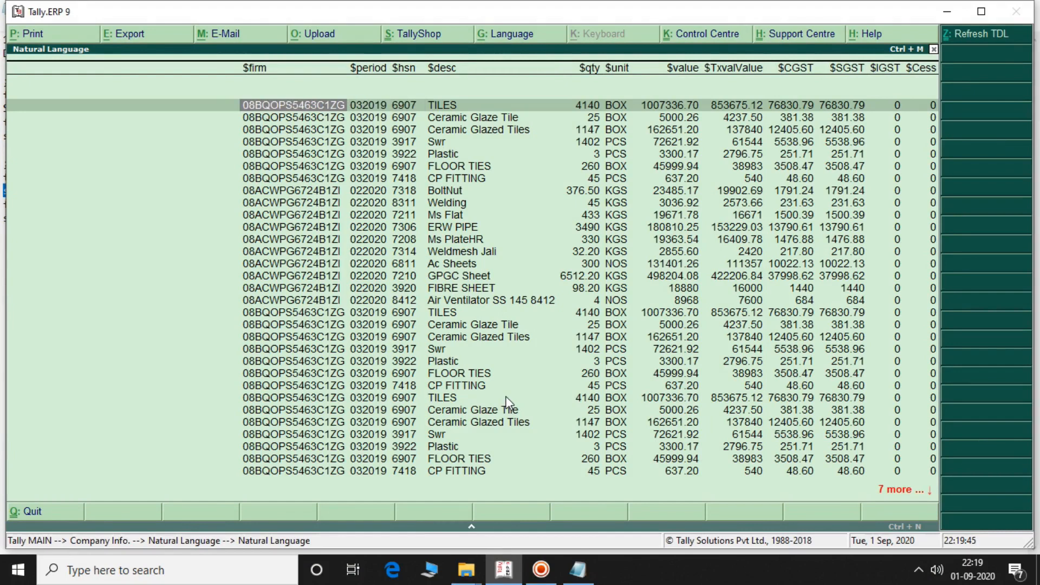
# Examine the first HSN summary row across its columns from $firm to $Cess and back to $period.
pyautogui.press('Down')
pyautogui.press('Down')
pyautogui.press('Down')
pyautogui.press('Up')
pyautogui.press('Up')
pyautogui.press('Up')
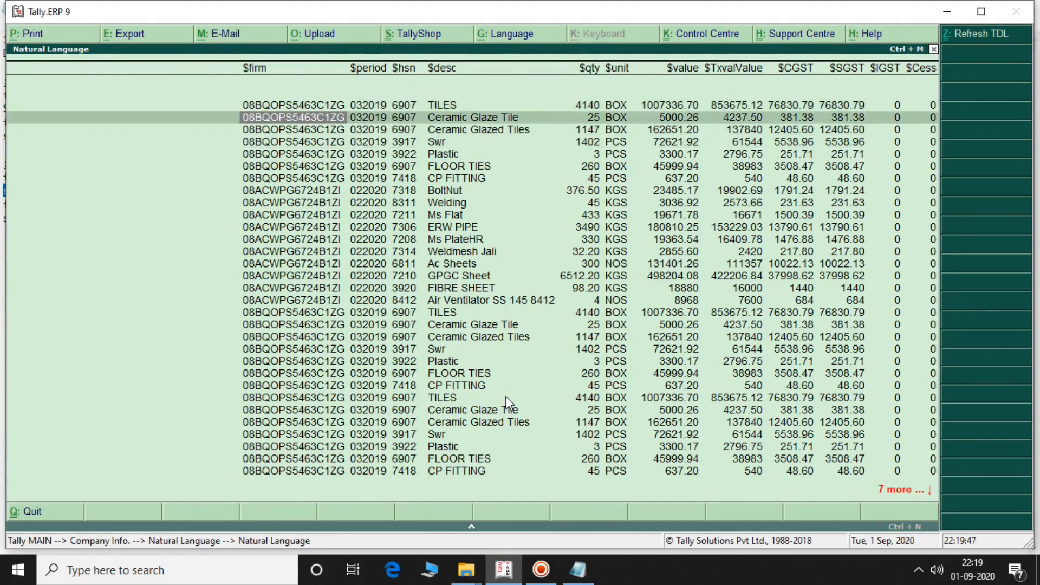
pyautogui.press('Right')
pyautogui.press('Right')
pyautogui.press('Right')
pyautogui.press('Right')
pyautogui.press('Right')
pyautogui.press('Right')
pyautogui.press('Right')
pyautogui.press('Right')
pyautogui.press('Right')
pyautogui.press('Right')
pyautogui.press('Right')
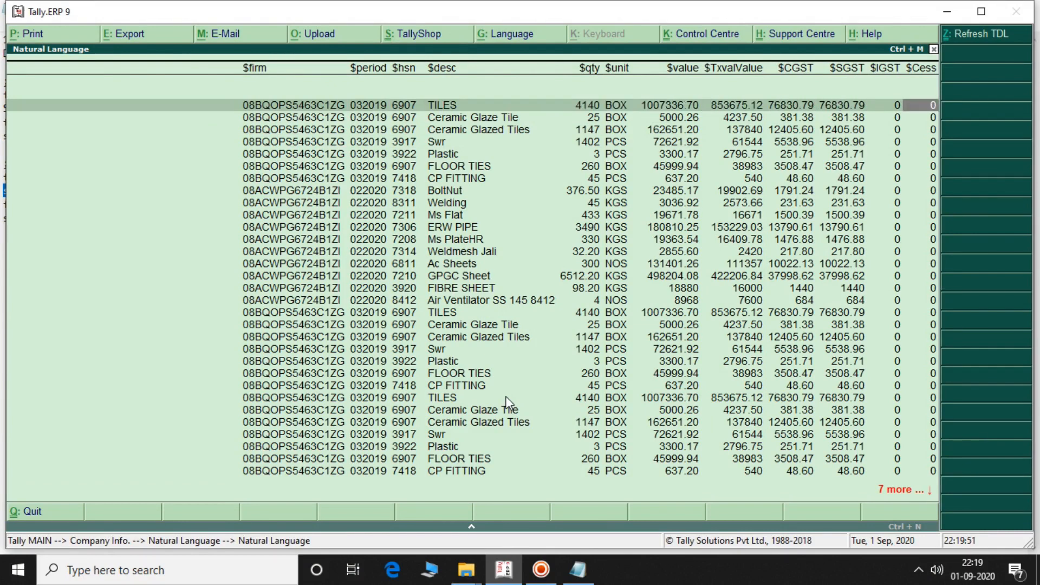
pyautogui.press('Left')
pyautogui.press('Left')
pyautogui.press('Left')
pyautogui.press('Left')
pyautogui.press('Left')
pyautogui.press('Left')
pyautogui.press('Left')
pyautogui.press('Left')
pyautogui.press('Left')
pyautogui.press('Left')
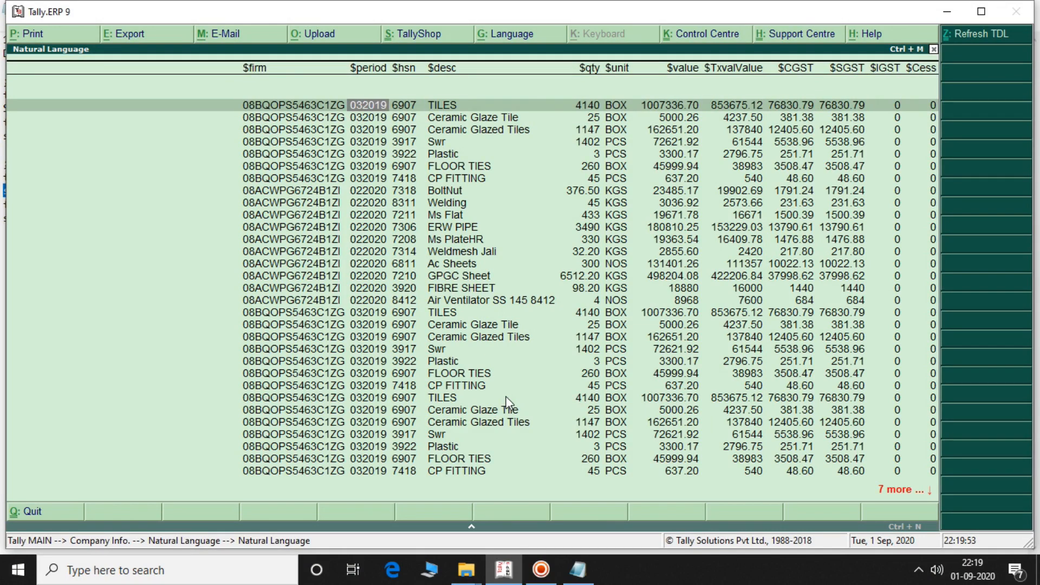
# Examine the $desc column in the top HSN rows, and read the TILES row from $hsn across its quantity and value columns.
pyautogui.press('Right')
pyautogui.press('Right')
pyautogui.press('Down')
pyautogui.press('Down')
pyautogui.press('Down')
pyautogui.press('Down')
pyautogui.press('Down')
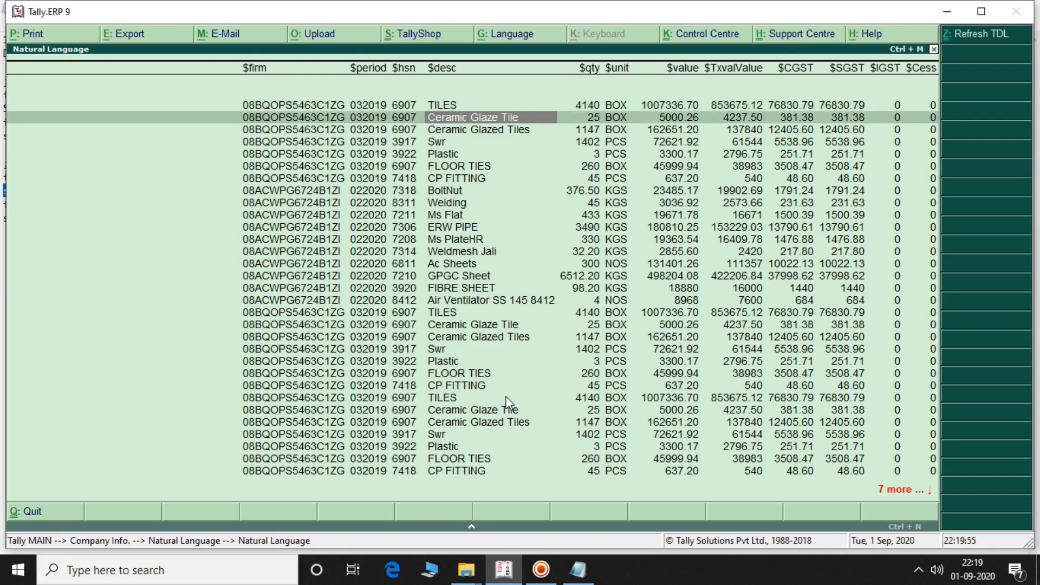
pyautogui.press('Up')
pyautogui.press('Up')
pyautogui.press('Up')
pyautogui.press('Up')
pyautogui.press('Up')
pyautogui.press('Right')
pyautogui.press('Right')
pyautogui.press('Left')
pyautogui.press('Left')
pyautogui.press('Left')
pyautogui.press('Left')
pyautogui.press('Left')
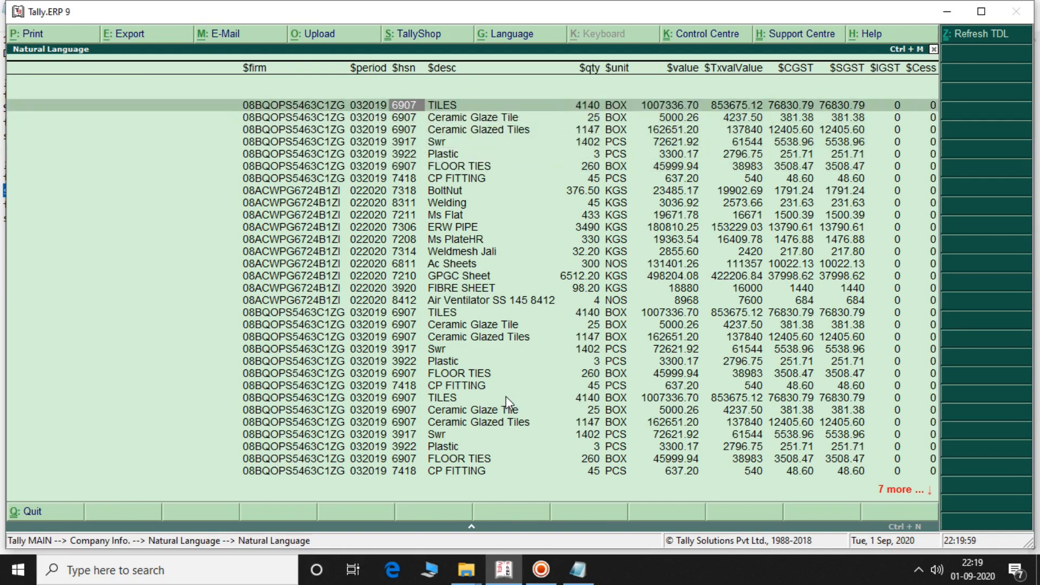
pyautogui.press('Right')
pyautogui.press('Right')
pyautogui.press('Right')
pyautogui.press('Right')
pyautogui.press('Right')
pyautogui.press('Right')
pyautogui.press('Right')
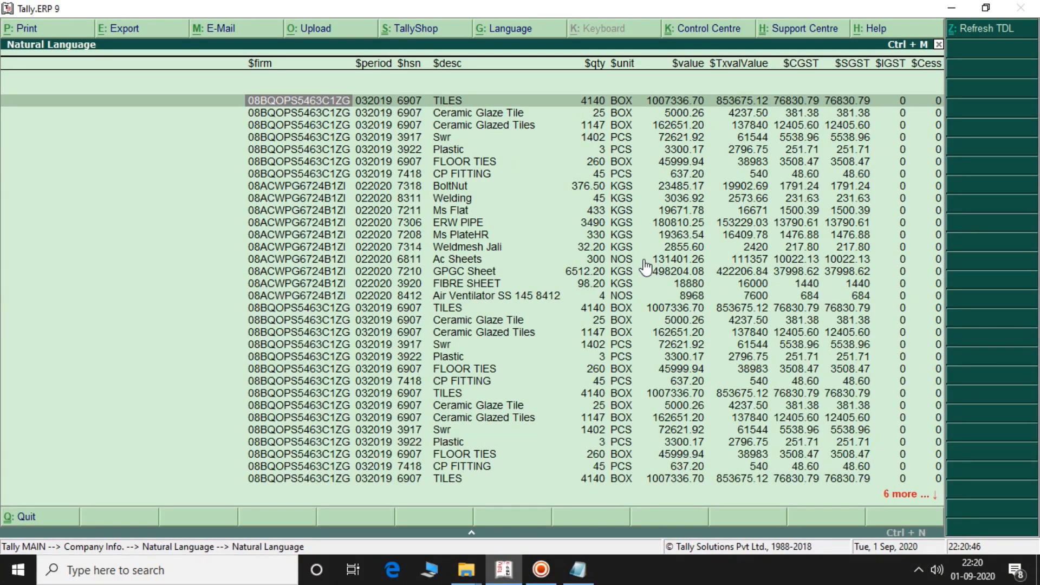
# Examine the $firm column of the HSN summary from the TILES row to the CP FITTING row.
pyautogui.press('Down')
pyautogui.press('Down')
pyautogui.press('Down')
pyautogui.press('Down')
pyautogui.press('Down')
pyautogui.press('Down')
pyautogui.press('Down')
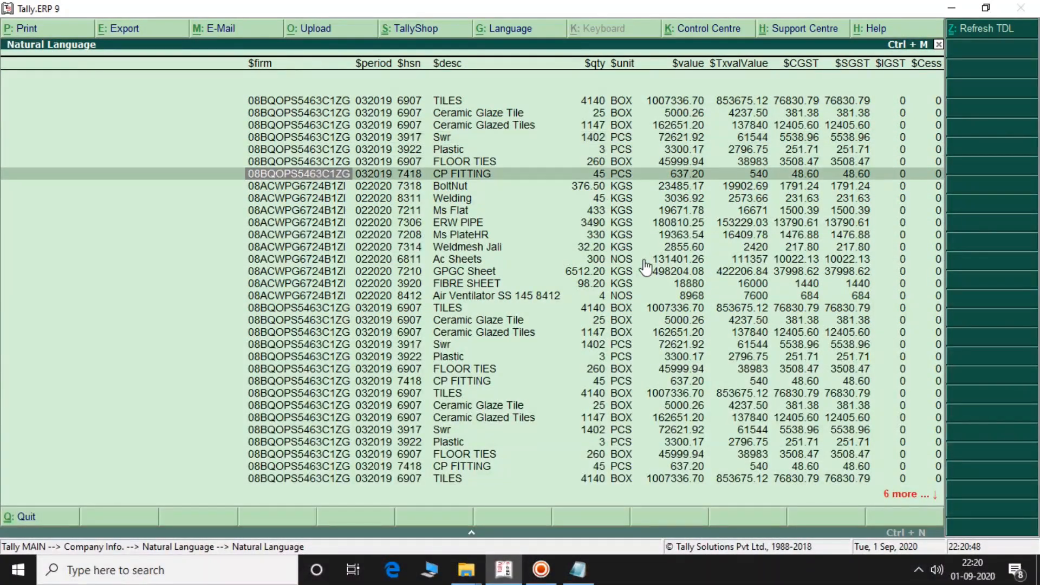
pyautogui.press('Up')
pyautogui.press('Up')
pyautogui.press('Up')
pyautogui.press('Up')
pyautogui.press('Up')
pyautogui.press('Up')
pyautogui.press('Up')
pyautogui.press('Down')
pyautogui.press('Down')
pyautogui.press('Down')
pyautogui.press('Down')
pyautogui.press('Down')
pyautogui.press('Down')
# Close the HSN summary and rerun the aasansolution_hsn select query in the calculator.
pyautogui.press('Escape')
pyautogui.press('Escape')
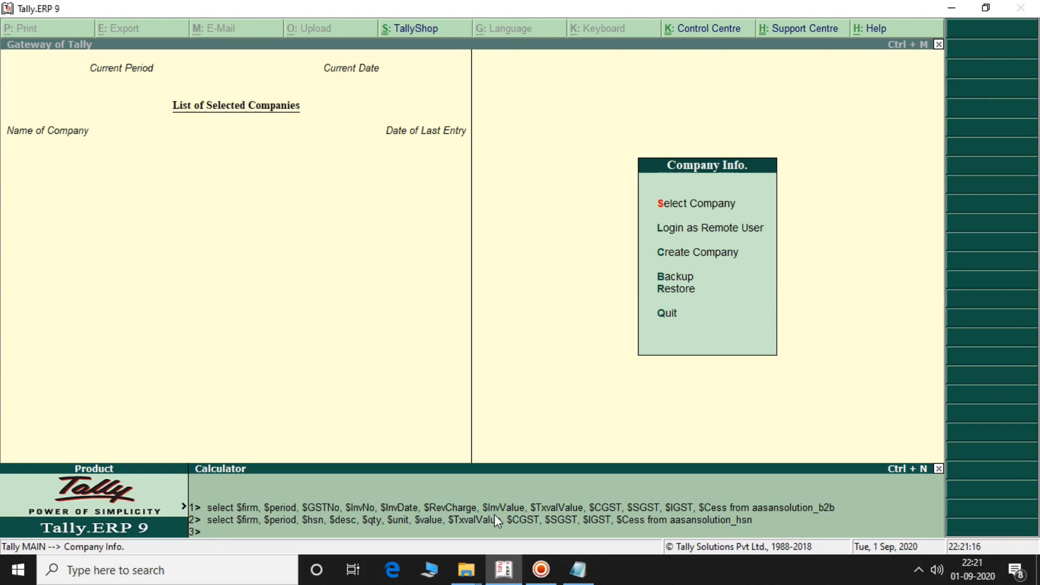
pyautogui.press('Return')
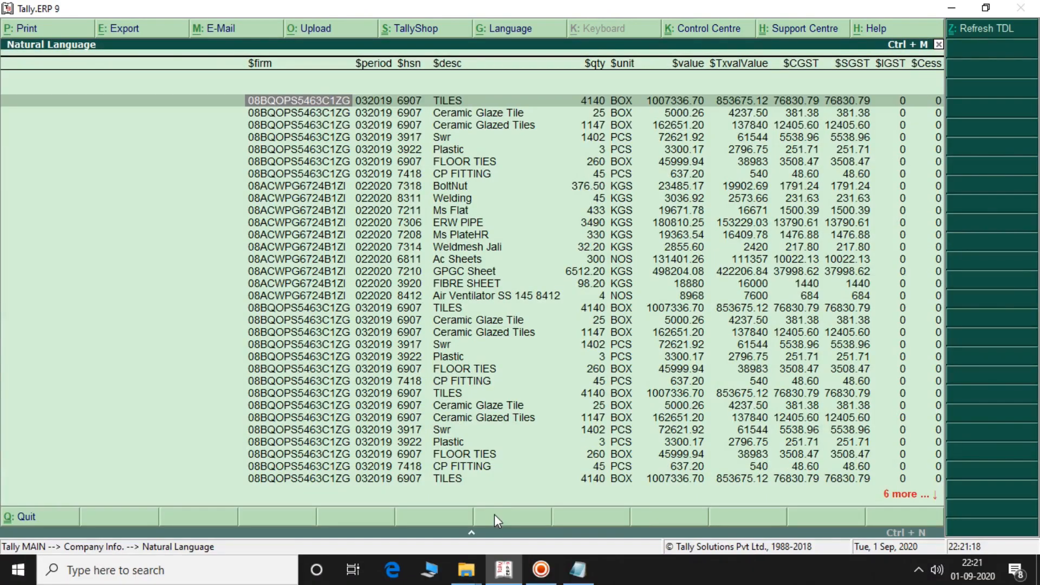